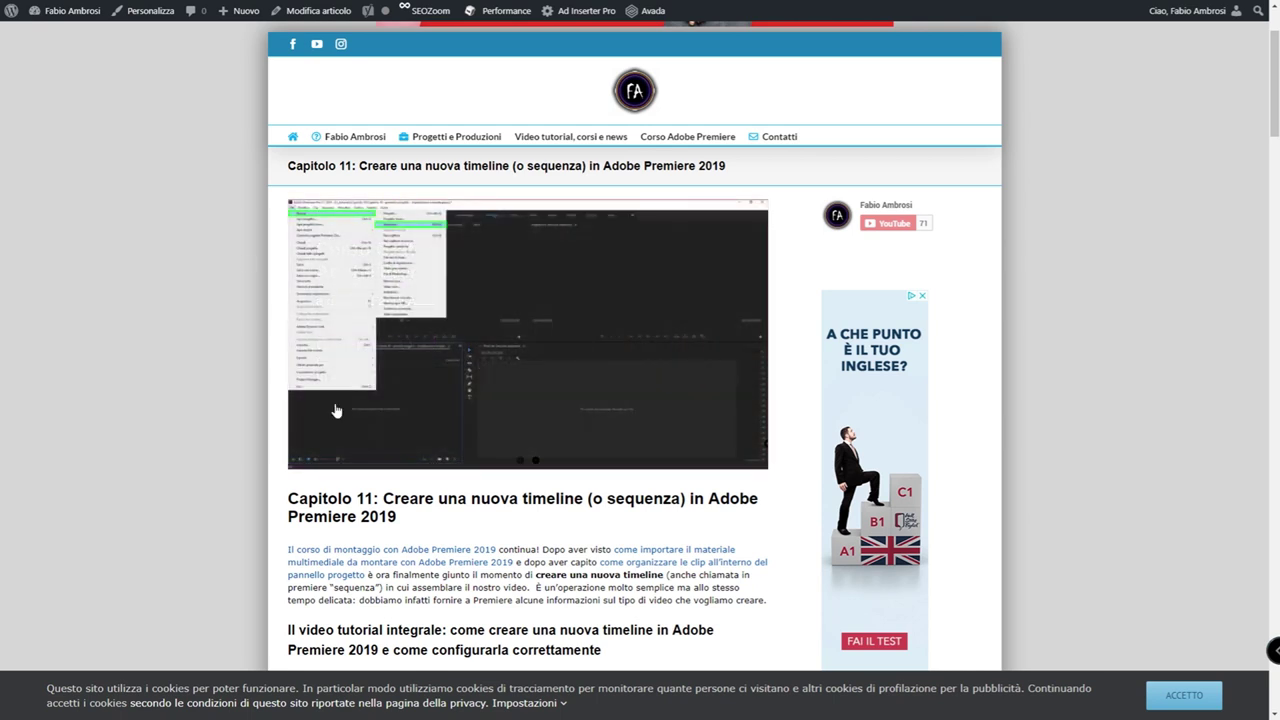
# - Scroll the blog's Facebook page and rest on the profile picture with the Premiere Pro course banner
pyautogui.scroll(-1, 478, 374)
pyautogui.scroll(-2, 500, 385)
pyautogui.scroll(-1, 522, 395)
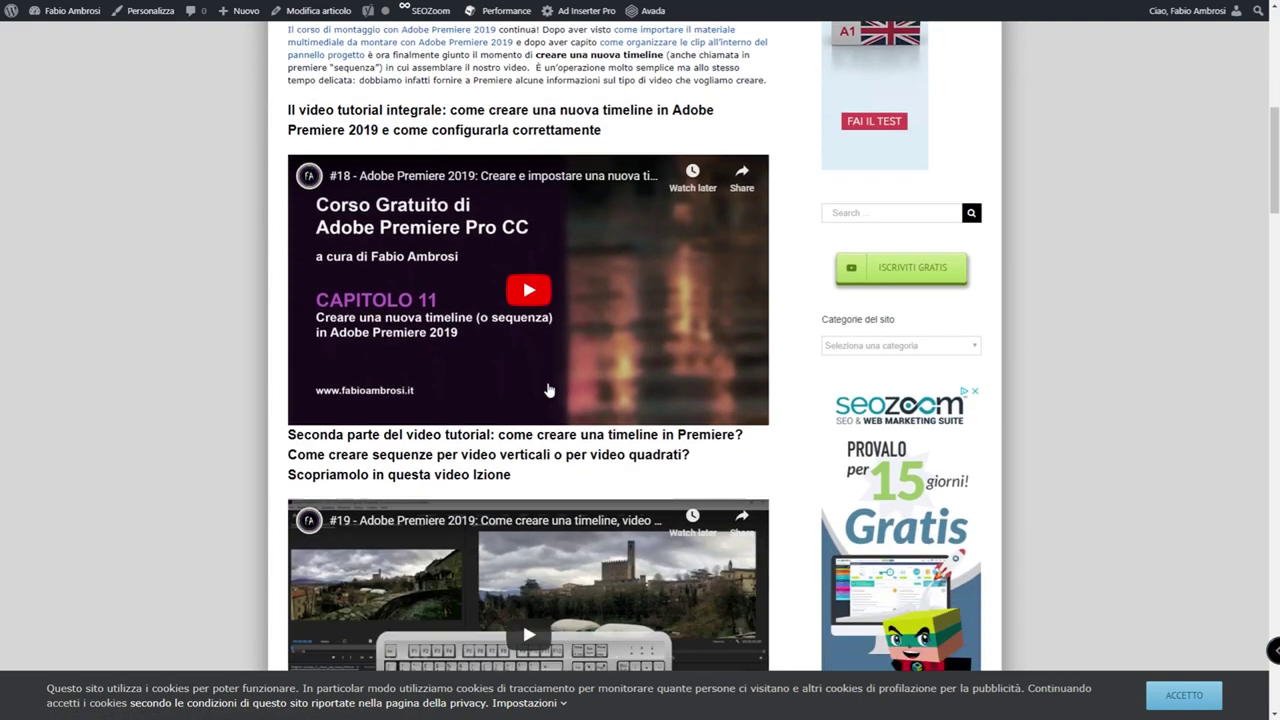
pyautogui.scroll(-2, 548, 390)
pyautogui.scroll(-1, 548, 390)
pyautogui.scroll(-2, 548, 395)
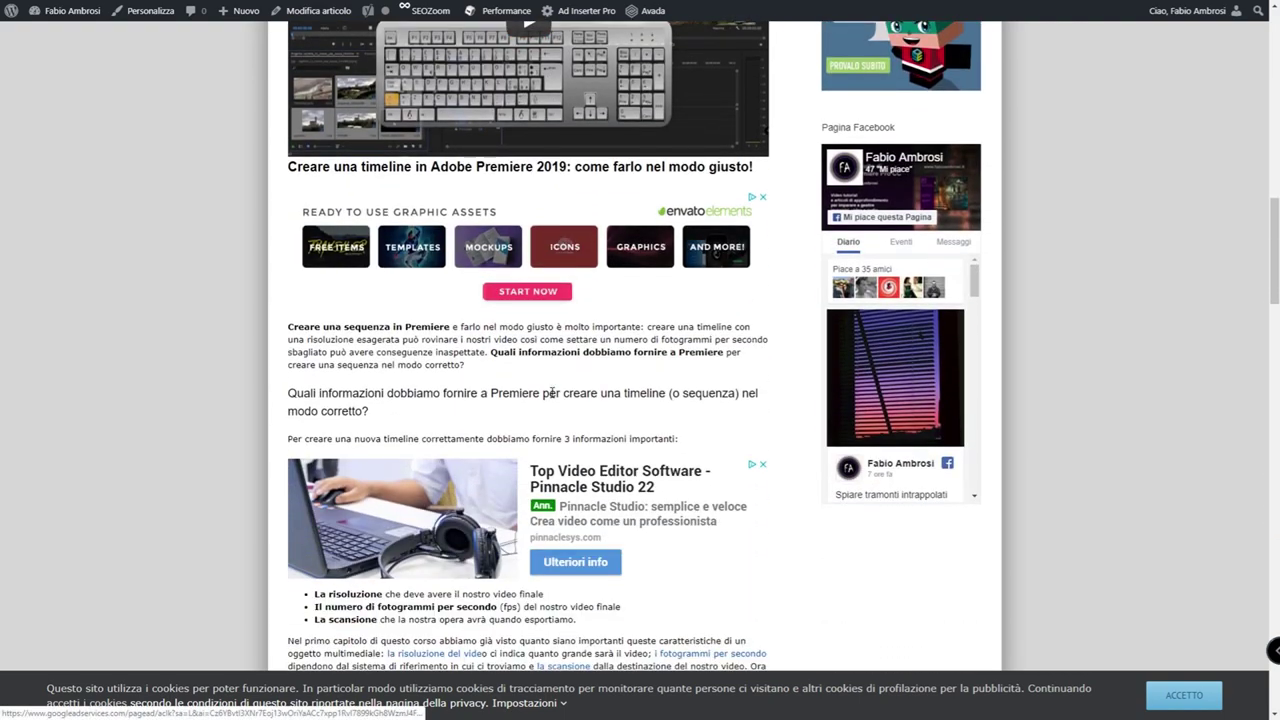
pyautogui.scroll(-2, 550, 405)
pyautogui.scroll(-2, 550, 405)
pyautogui.scroll(9, 526, 397)
pyautogui.scroll(4, 526, 397)
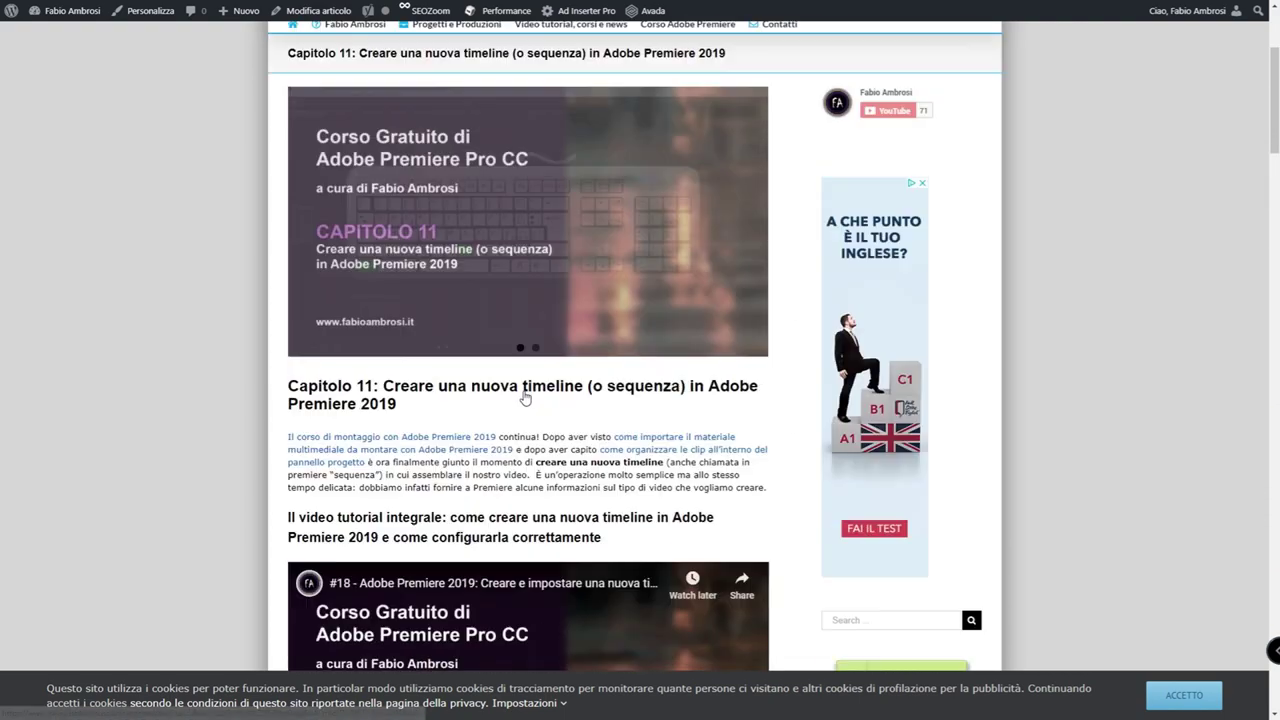
pyautogui.scroll(2, 524, 398)
pyautogui.scroll(-1, 525, 398)
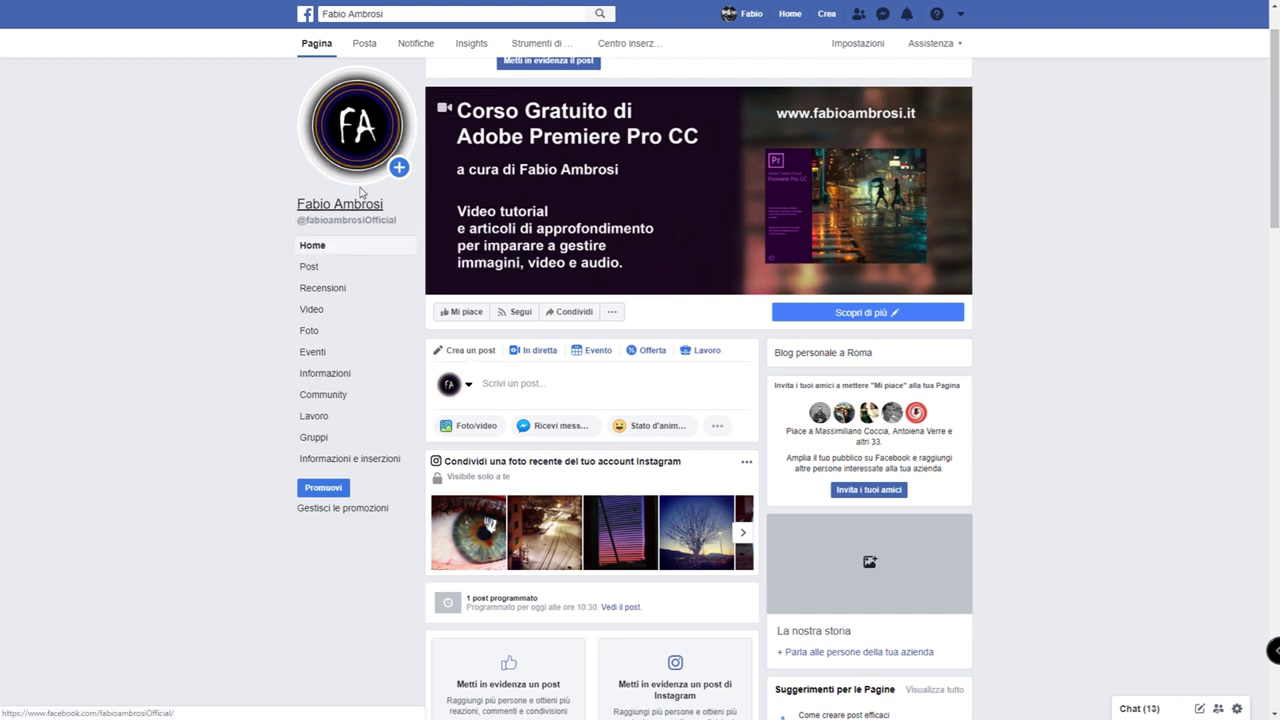
pyautogui.moveTo(326, 163)
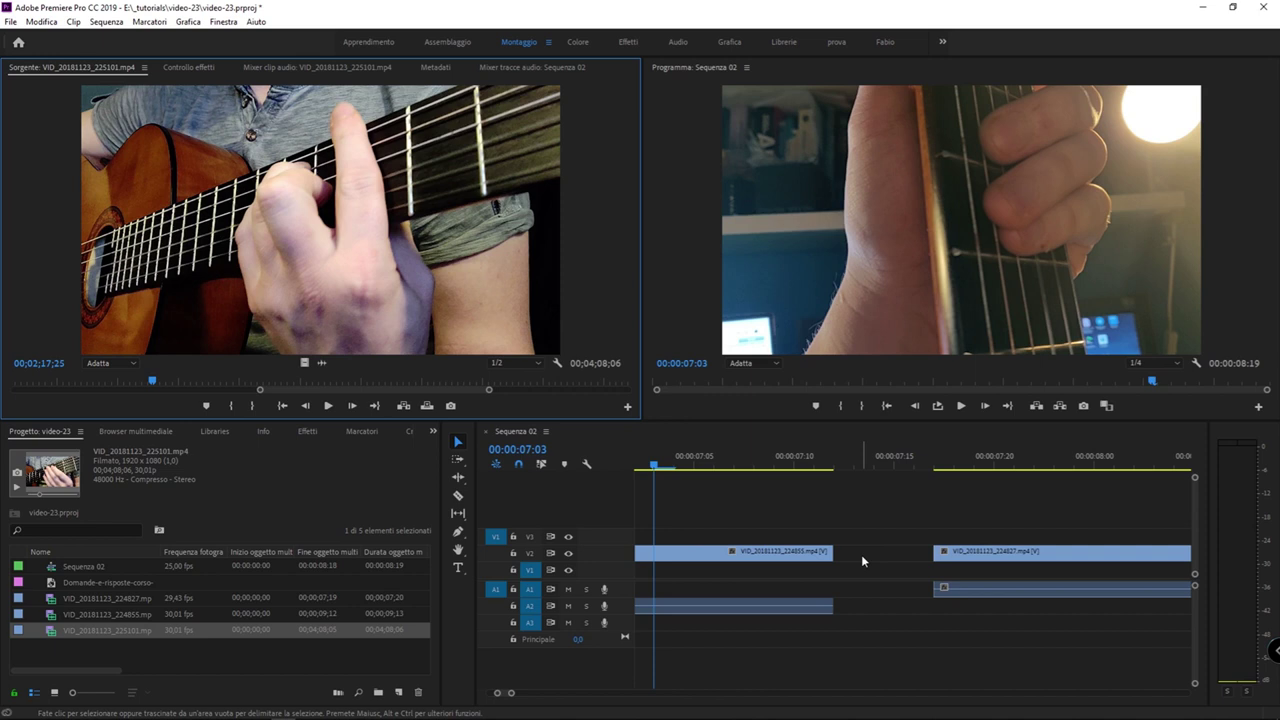
# - Zoom the timeline and locate the 00:00:07:12–07:16 gap after the V2 clip with the playhead
pyautogui.click(861, 561)
pyautogui.press('-')
pyautogui.press('-')
pyautogui.press('-')
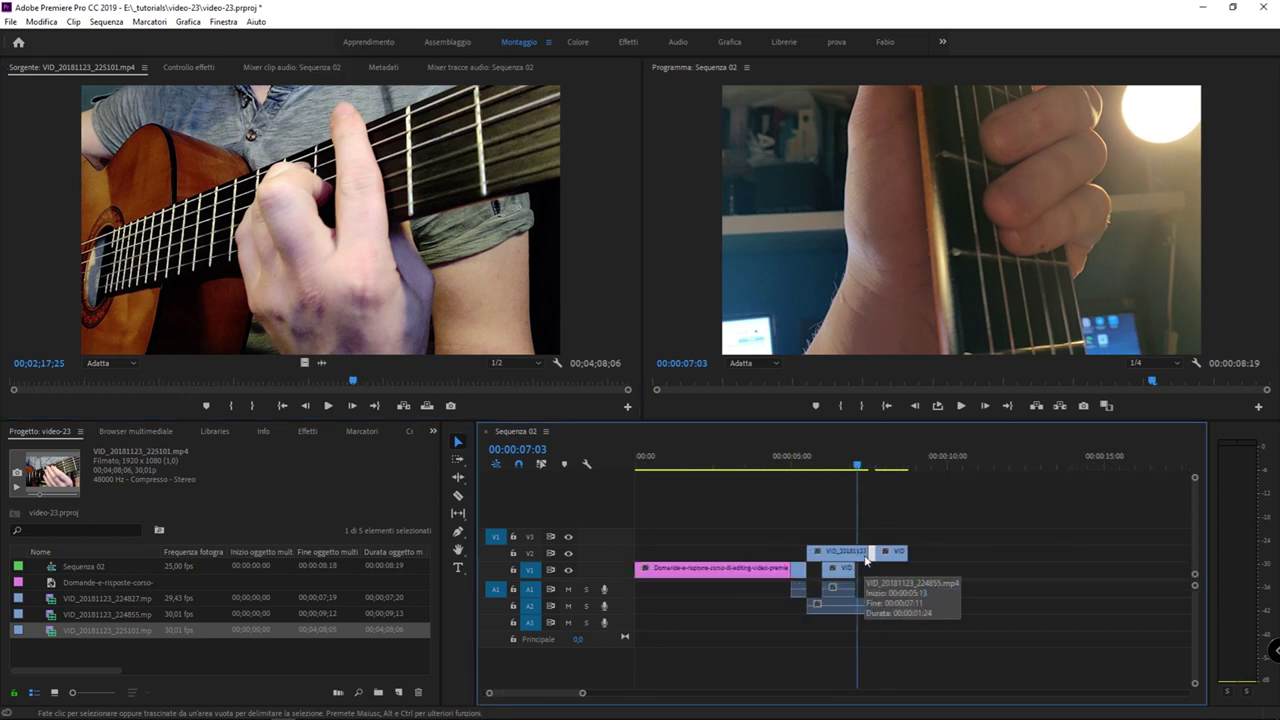
pyautogui.press('=')
pyautogui.press('=')
pyautogui.press('=')
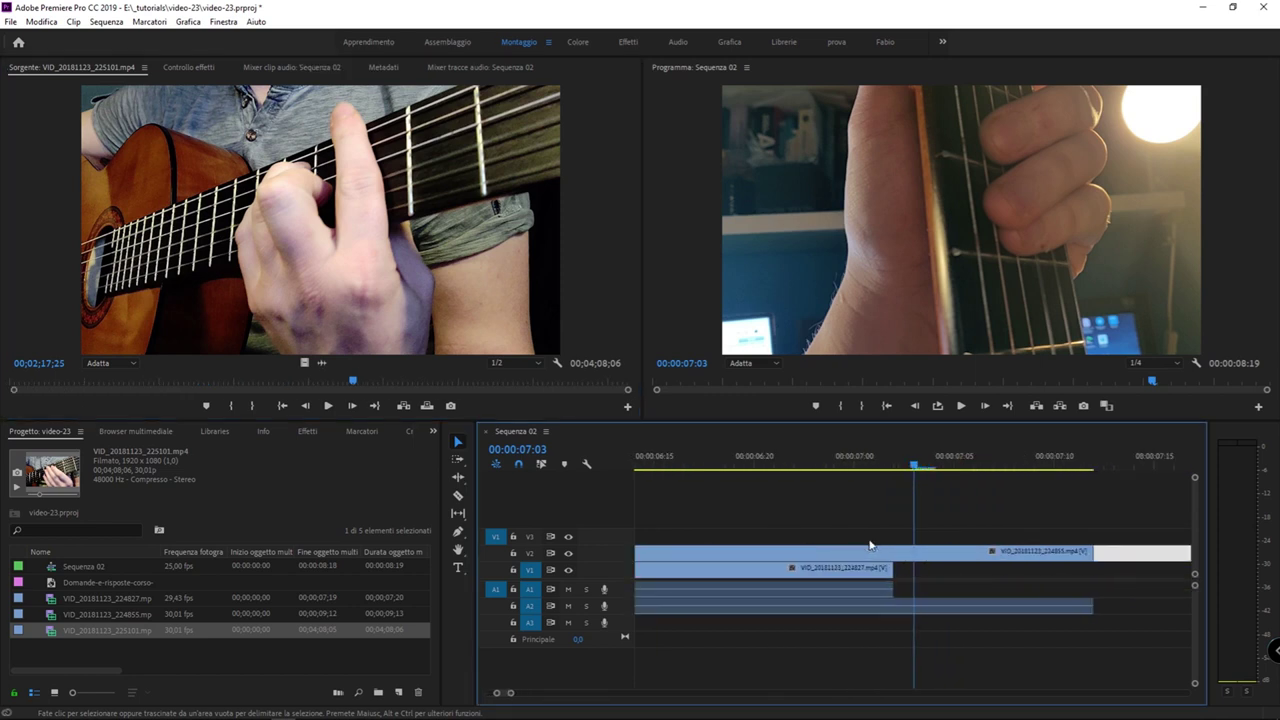
pyautogui.press('Down')
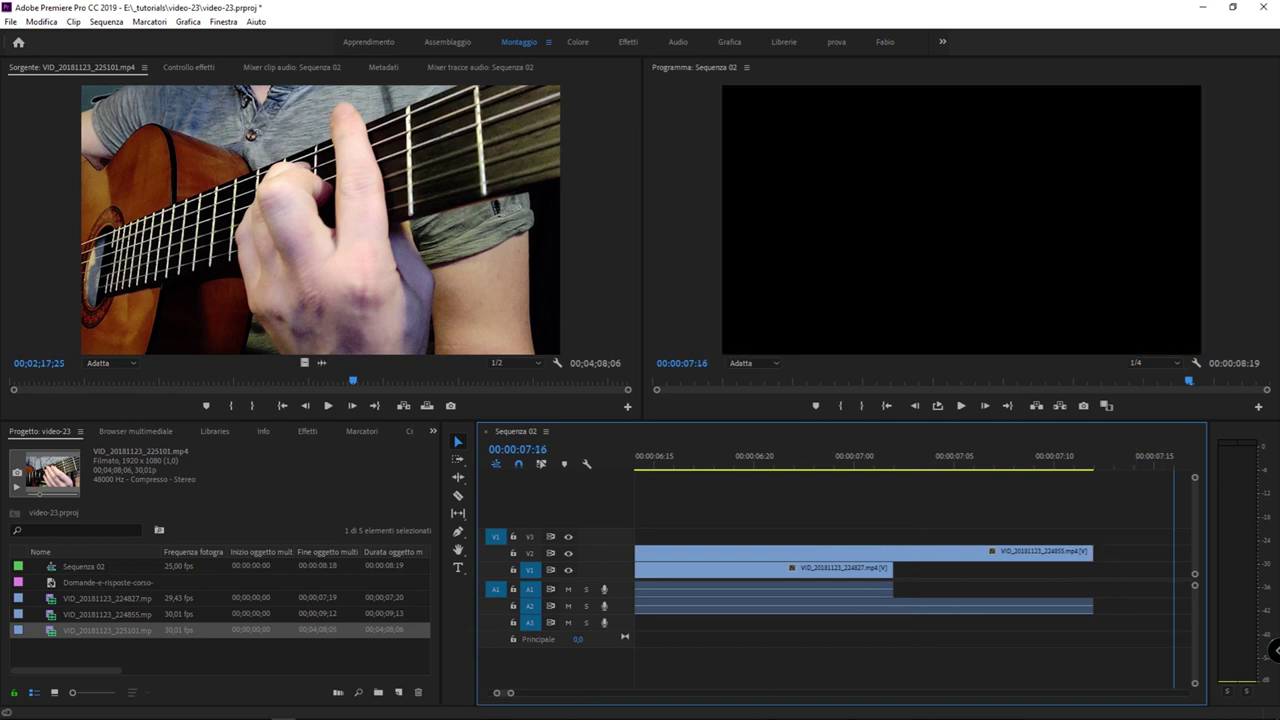
pyautogui.press('Down')
pyautogui.press('Up')
pyautogui.press('Right')
pyautogui.press('Right')
pyautogui.press('Right')
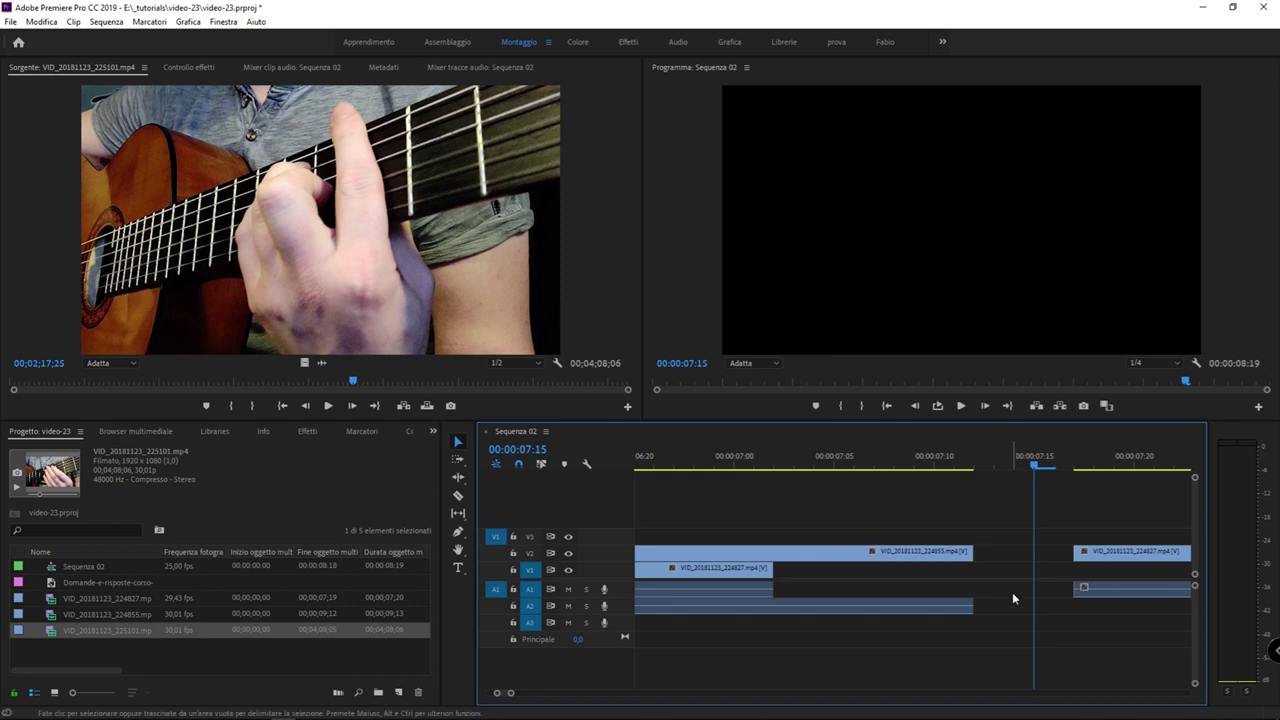
pyautogui.click(1010, 591)
pyautogui.moveTo(1018, 465); pyautogui.dragTo(981, 463)
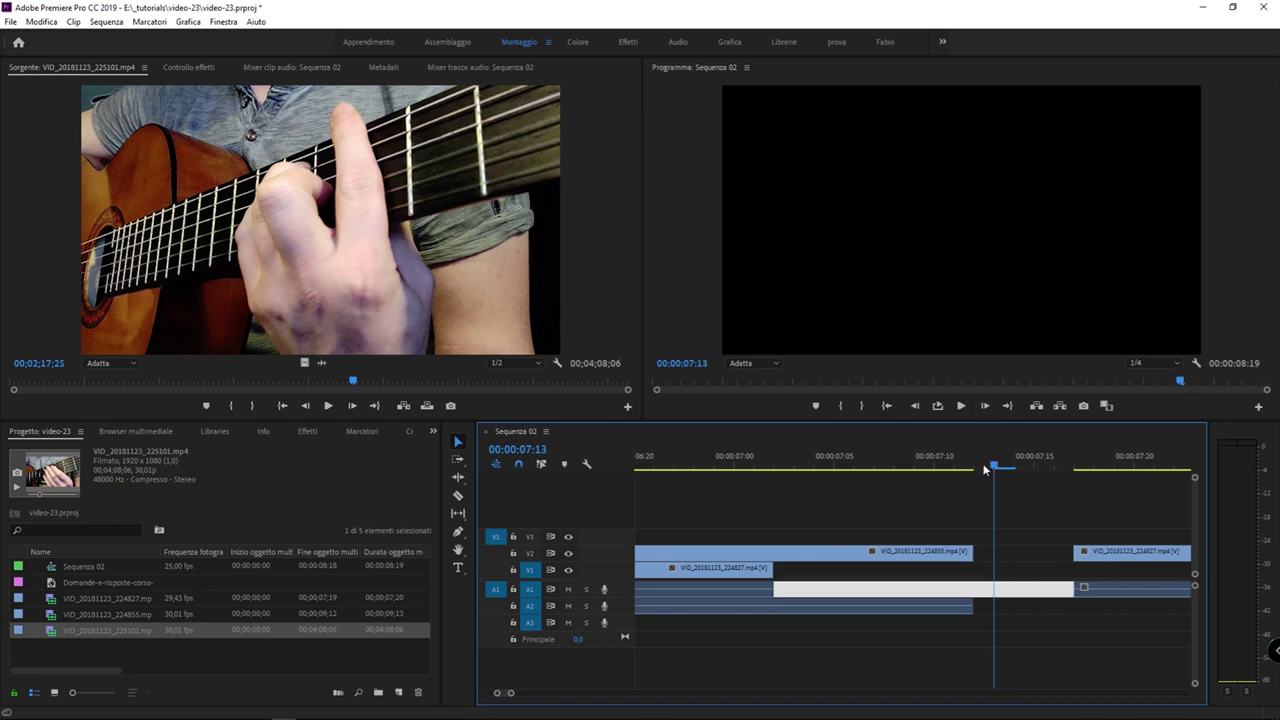
pyautogui.press('Right')
pyautogui.press('Right')
pyautogui.press('Right')
pyautogui.press('Right')
pyautogui.click(1017, 506)
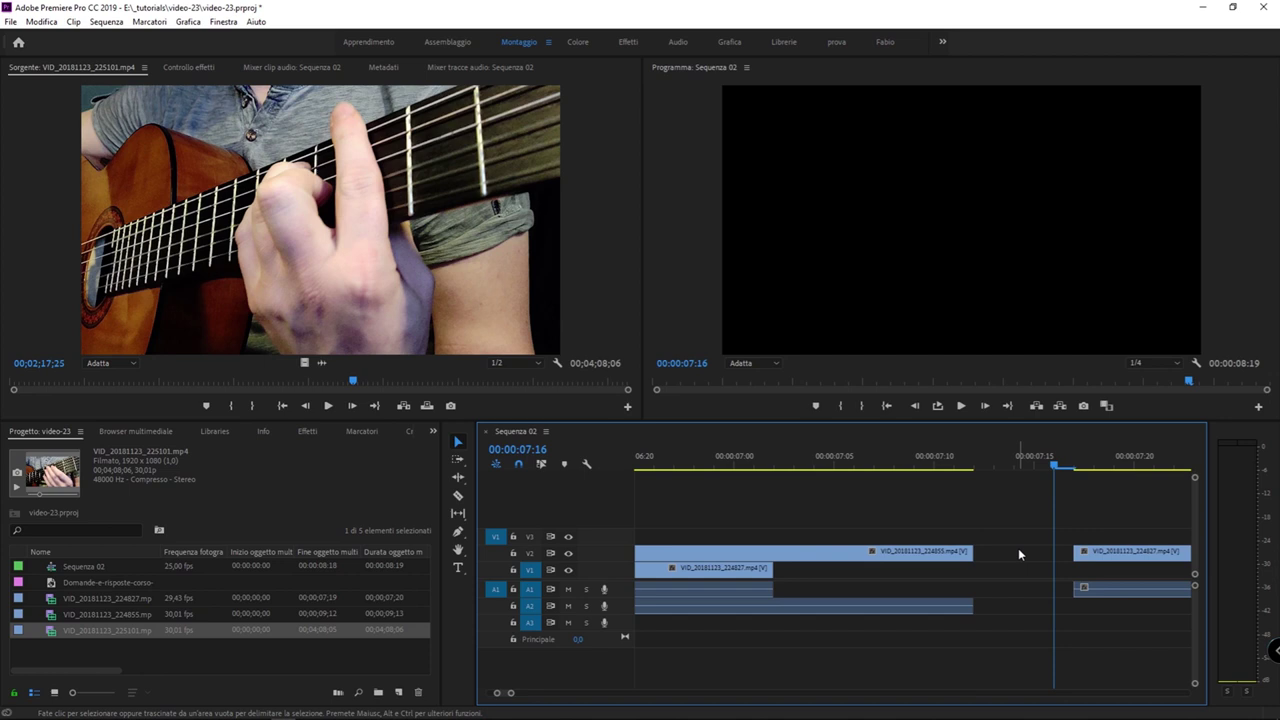
# - Mark In and Out points four frames apart on the guitar source clip
pyautogui.click(342, 259)
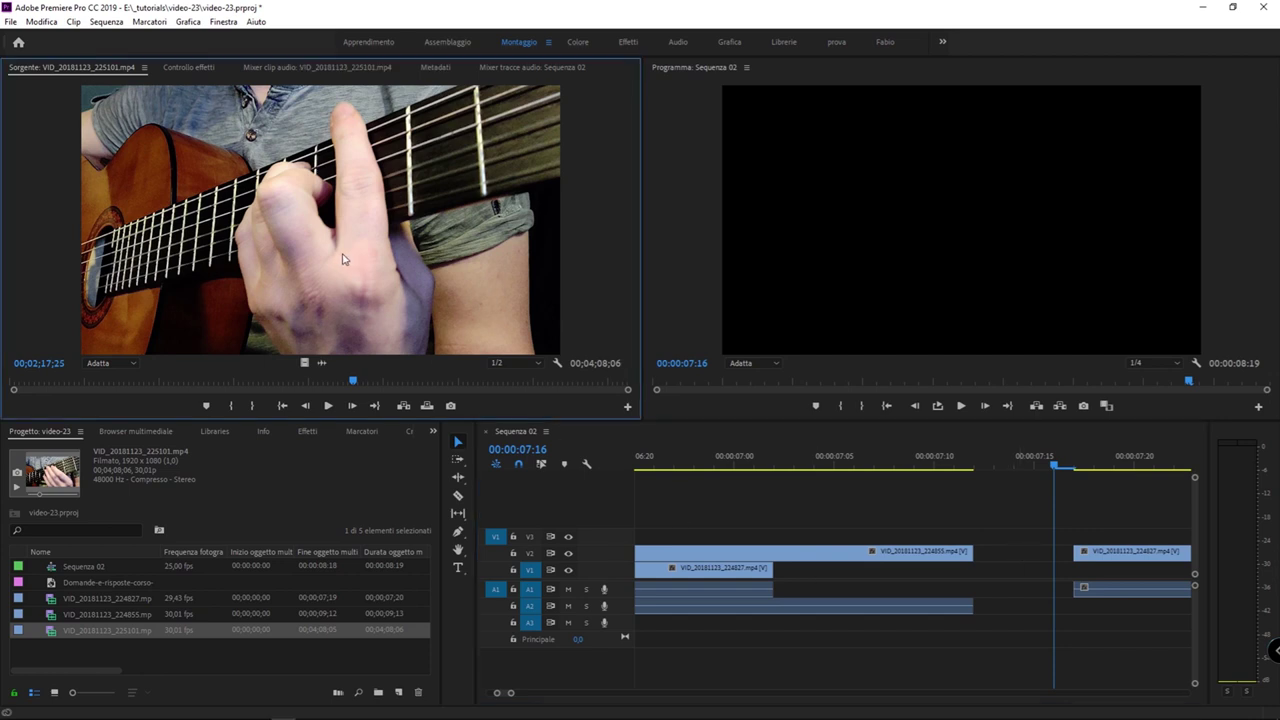
pyautogui.press('i')
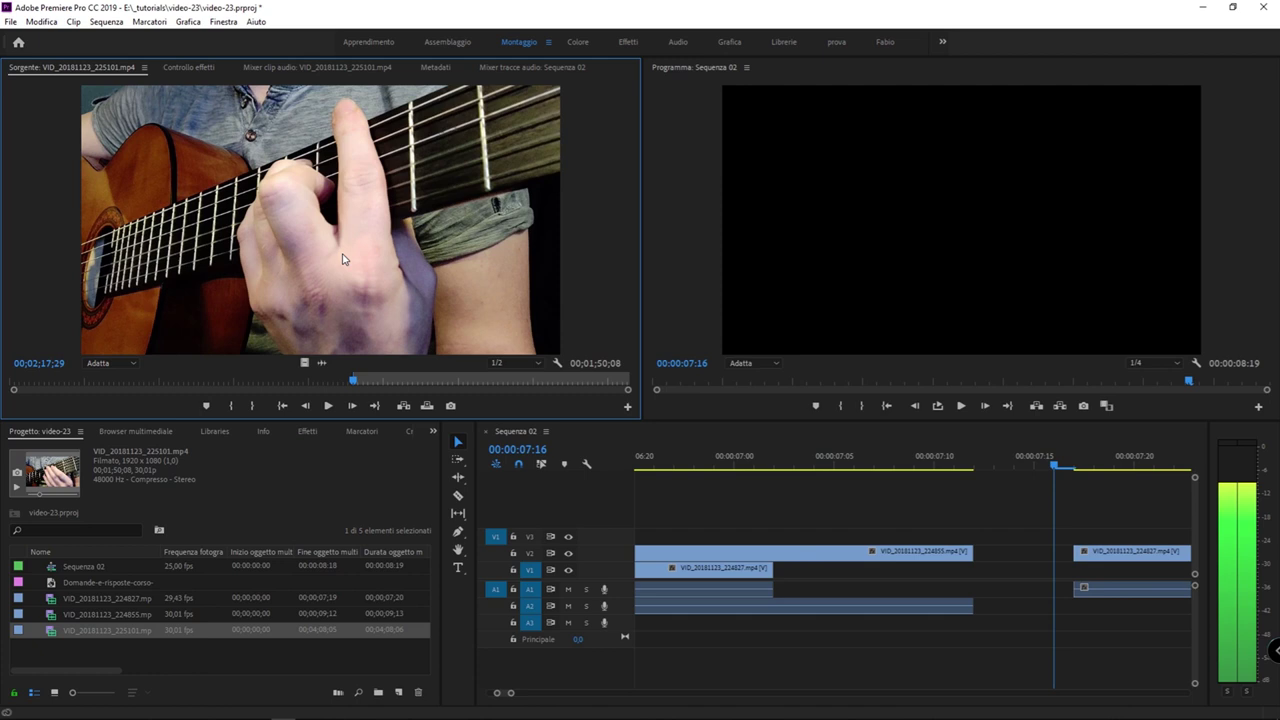
pyautogui.press('o')
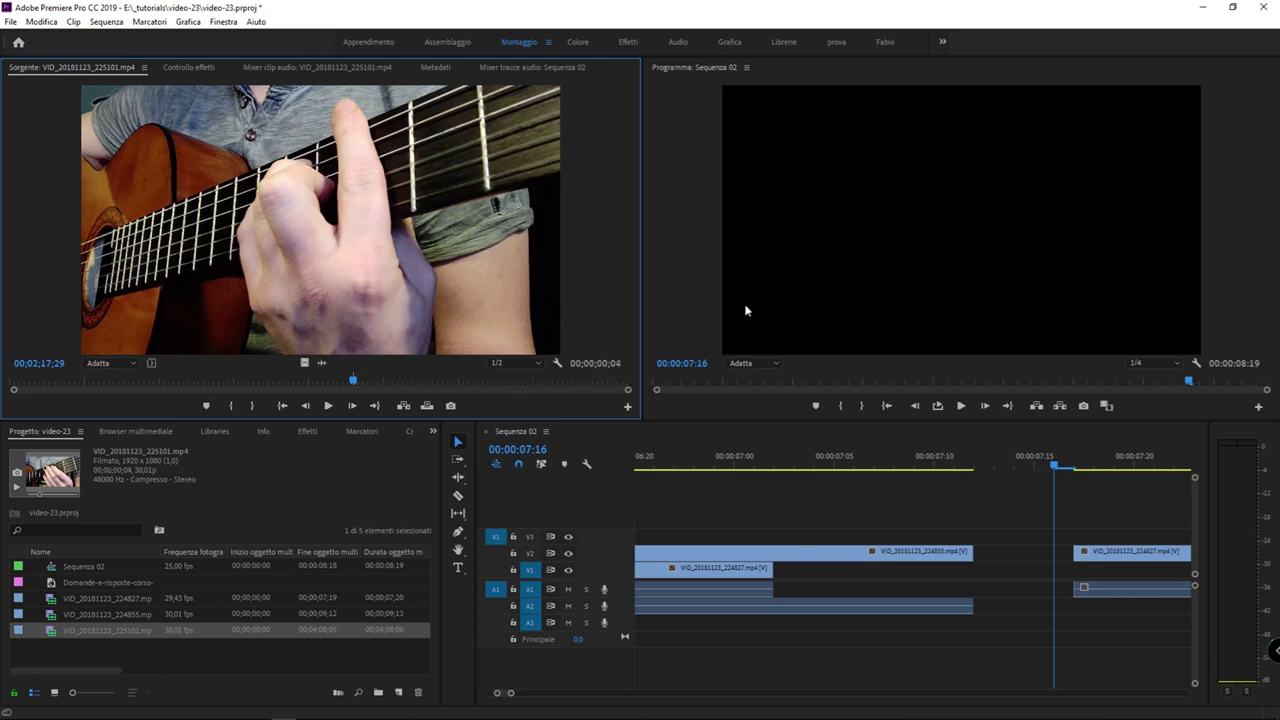
# - Overwrite the four-frame guitar range into Sequenza 02 at 00:00:07:12 on V3 and A1
pyautogui.moveTo(995, 458); pyautogui.dragTo(973, 460)
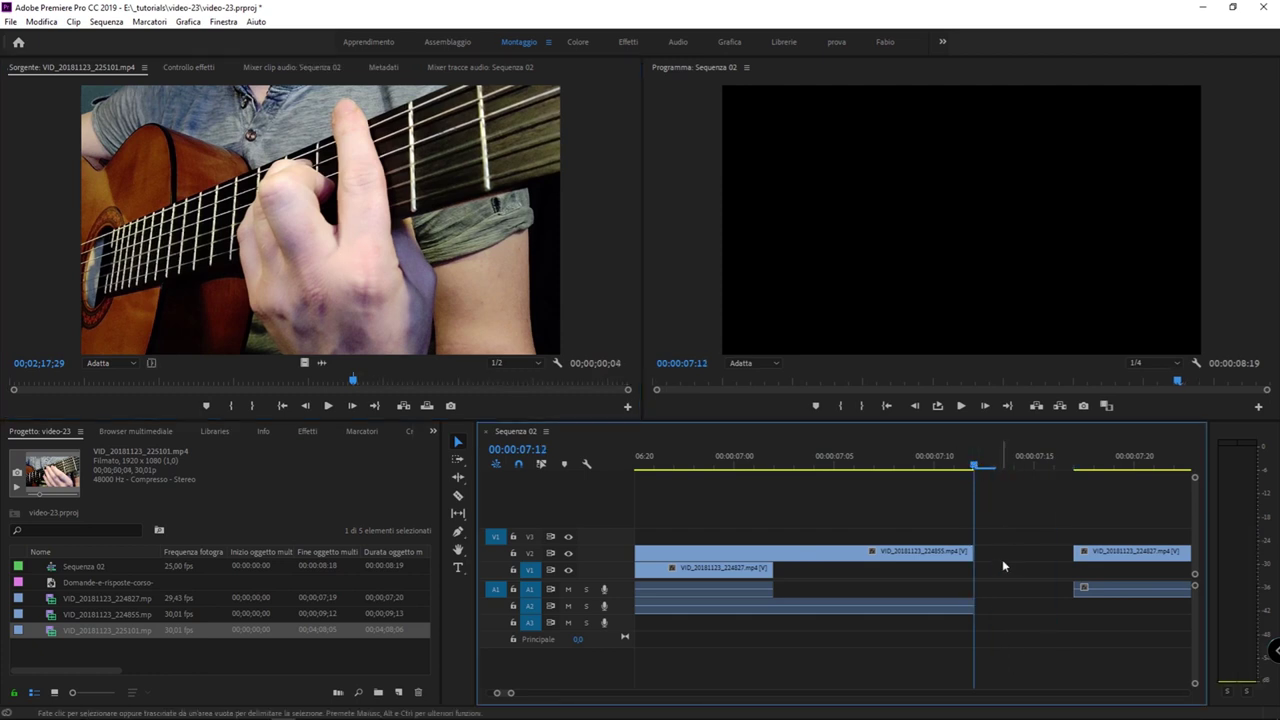
pyautogui.press('.')
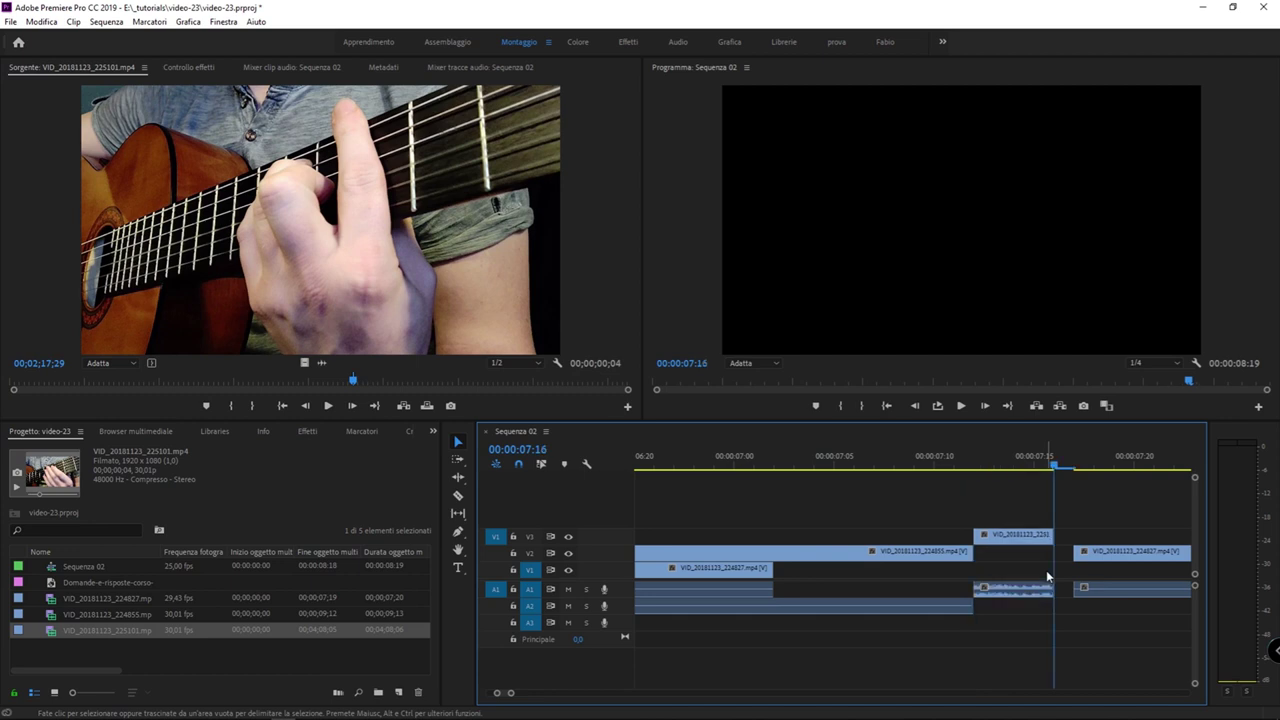
pyautogui.click(340, 264)
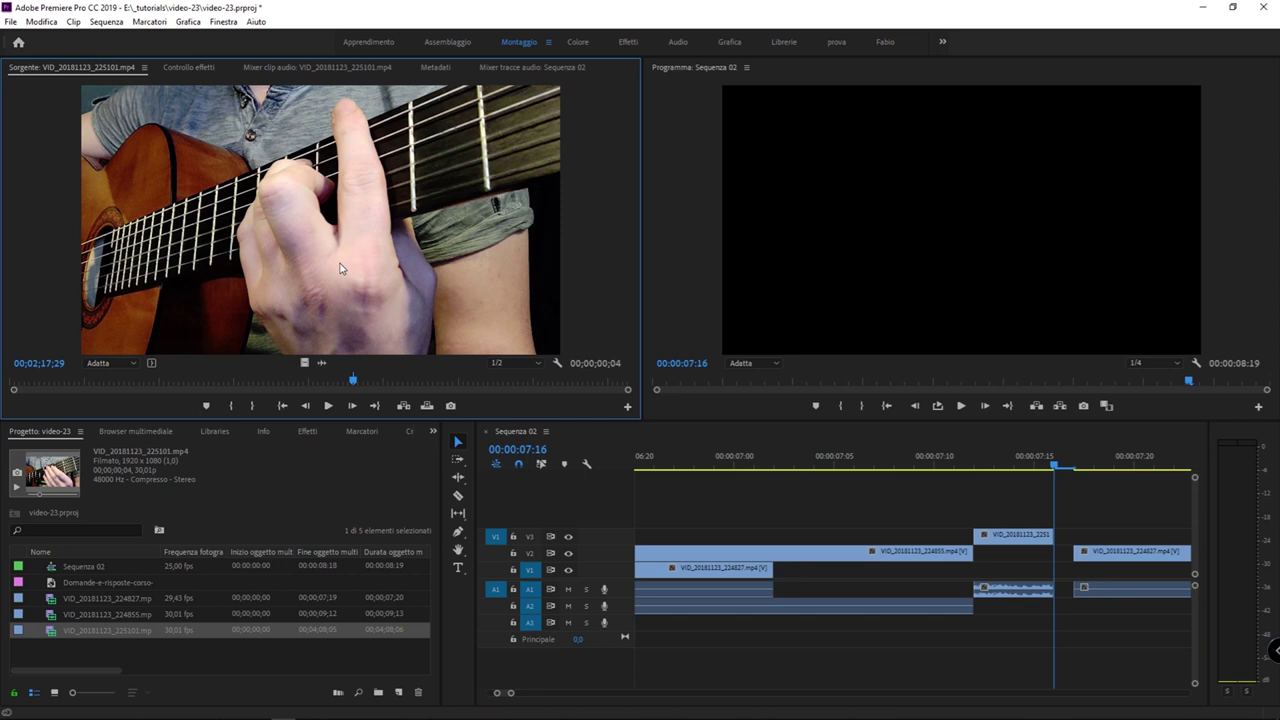
pyautogui.click(1068, 517)
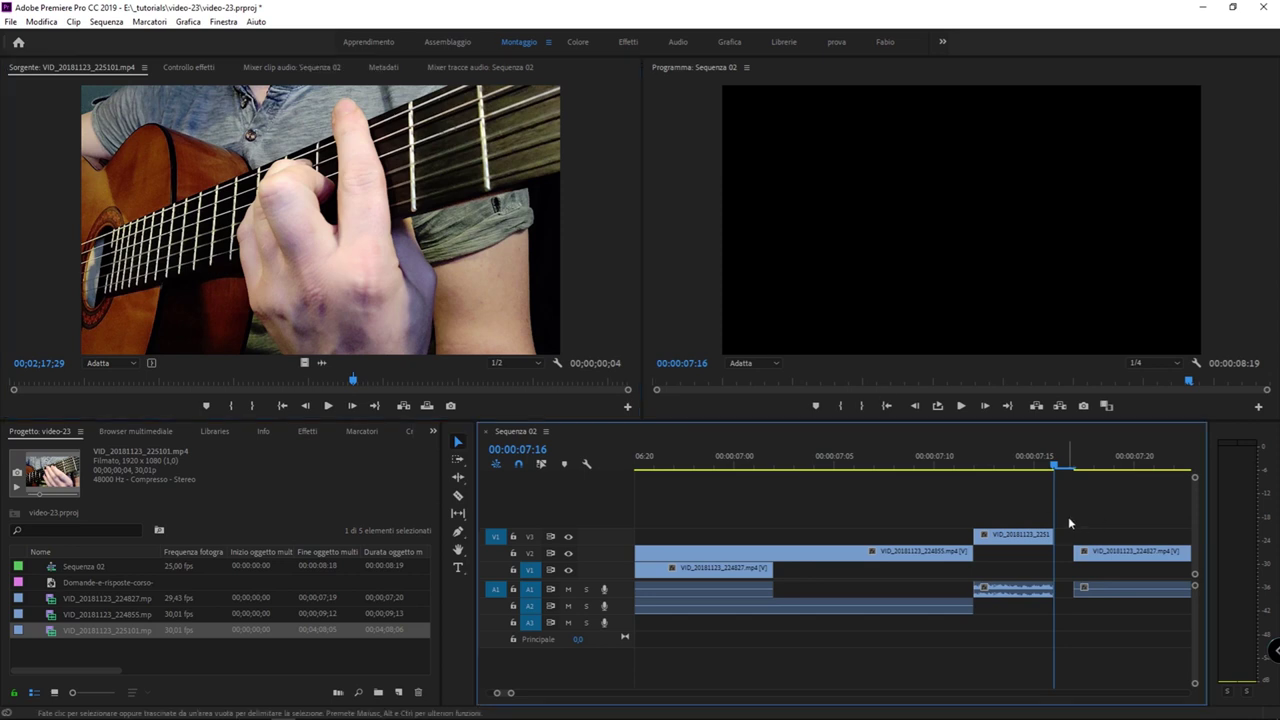
pyautogui.scroll(-3, 1068, 516)
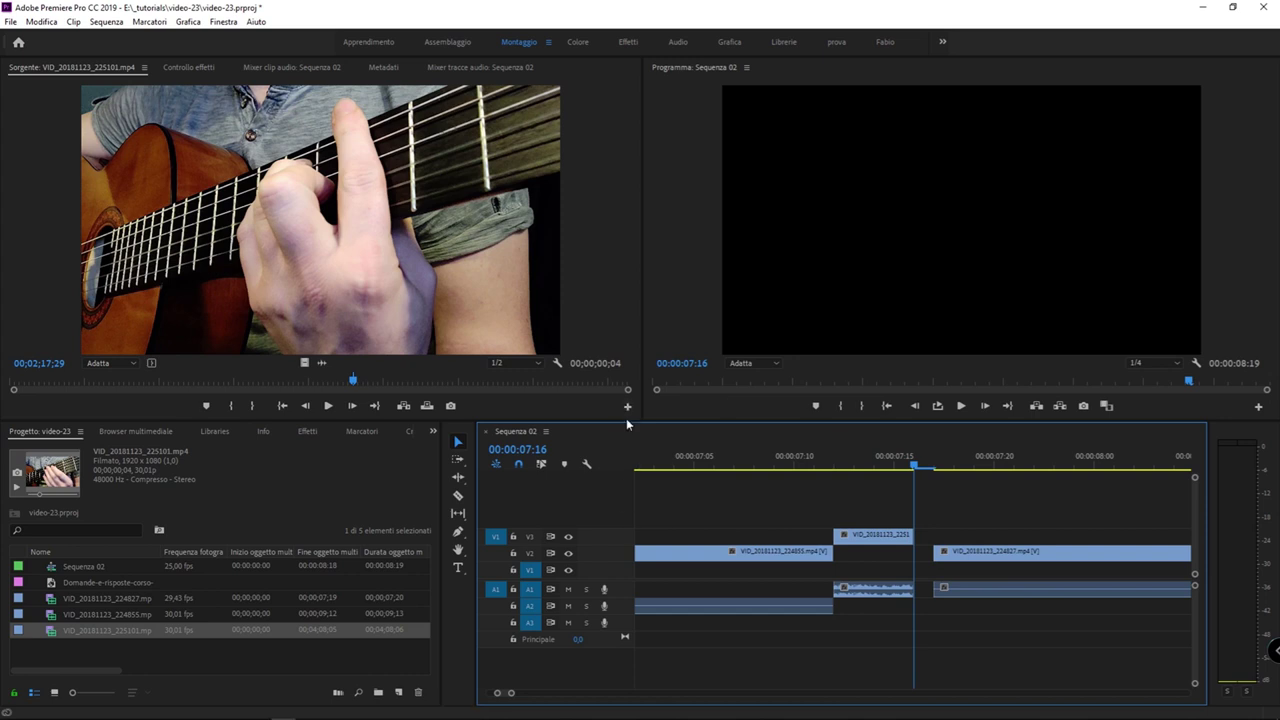
# - Step around the inserted clip, replay the marked source range, and select the short V3 clip
pyautogui.click(513, 270)
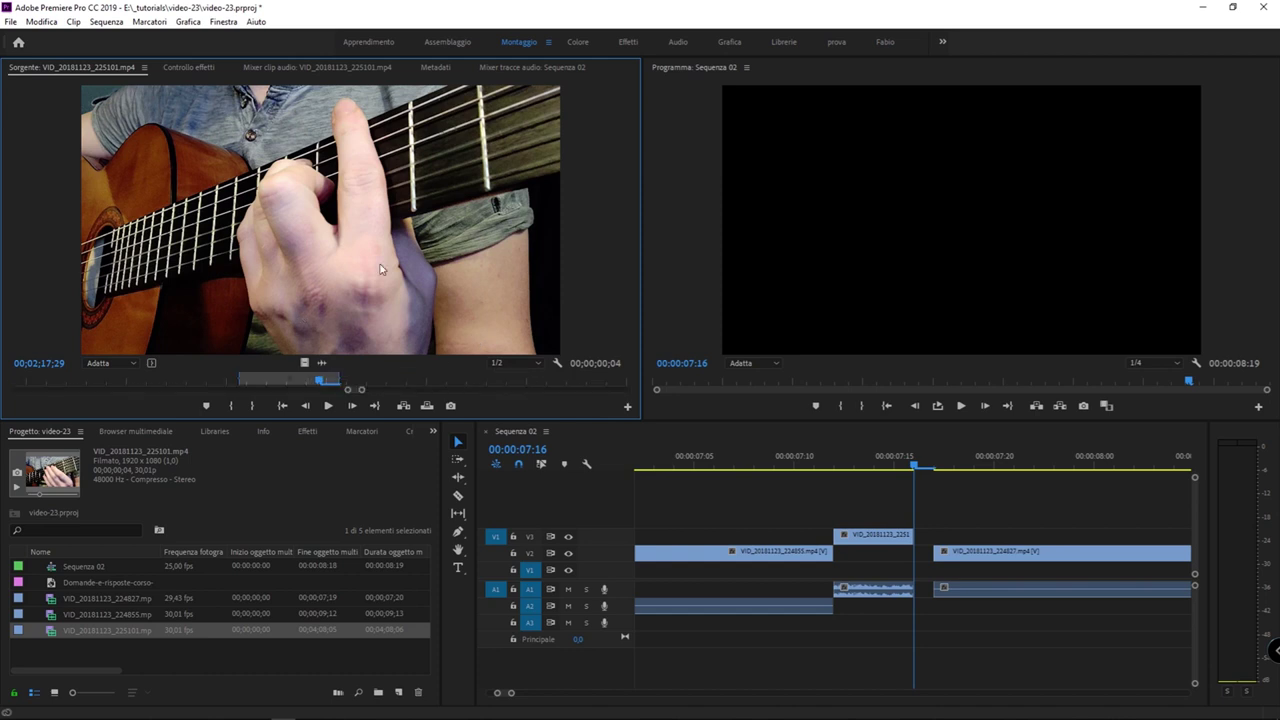
pyautogui.click(898, 516)
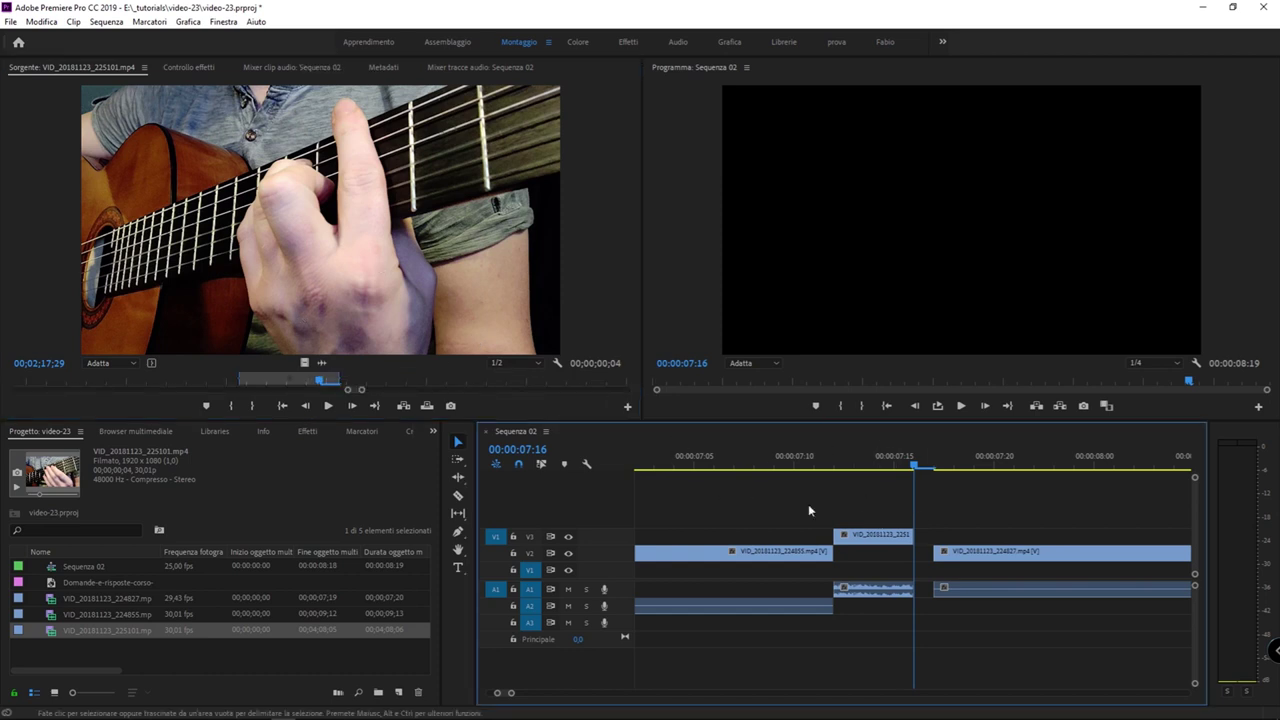
pyautogui.press('Left')
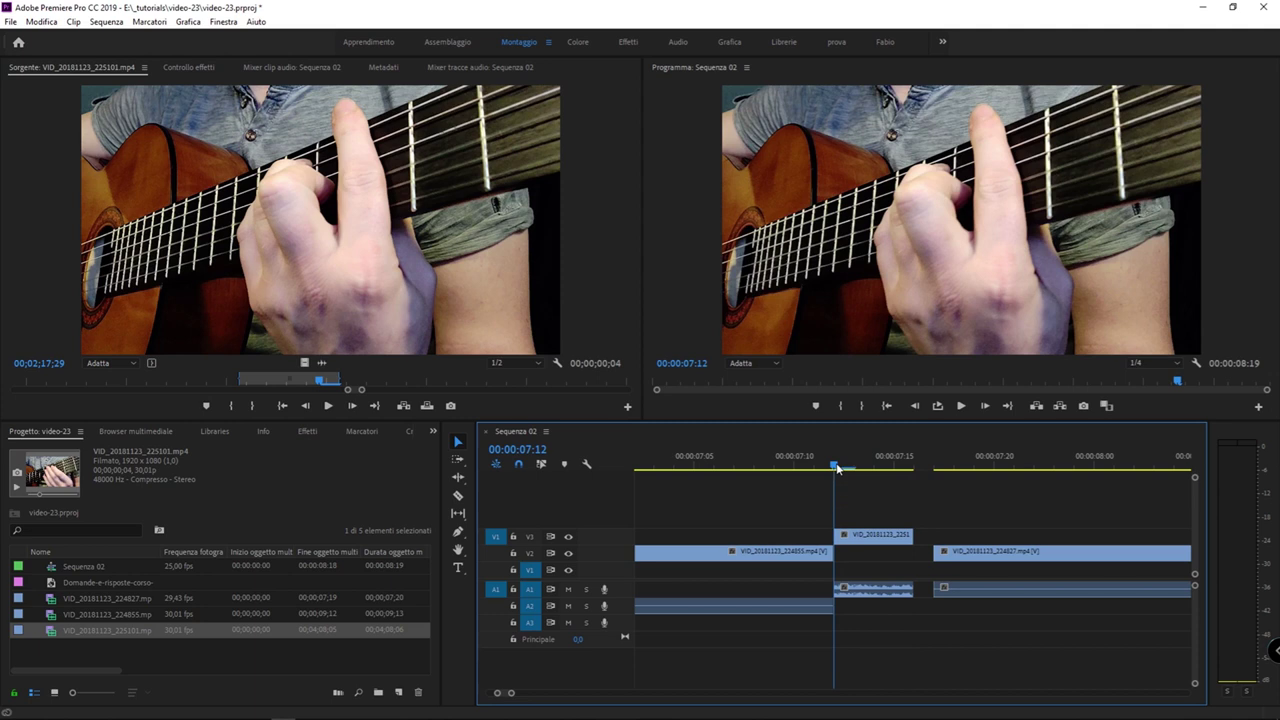
pyautogui.press('Right')
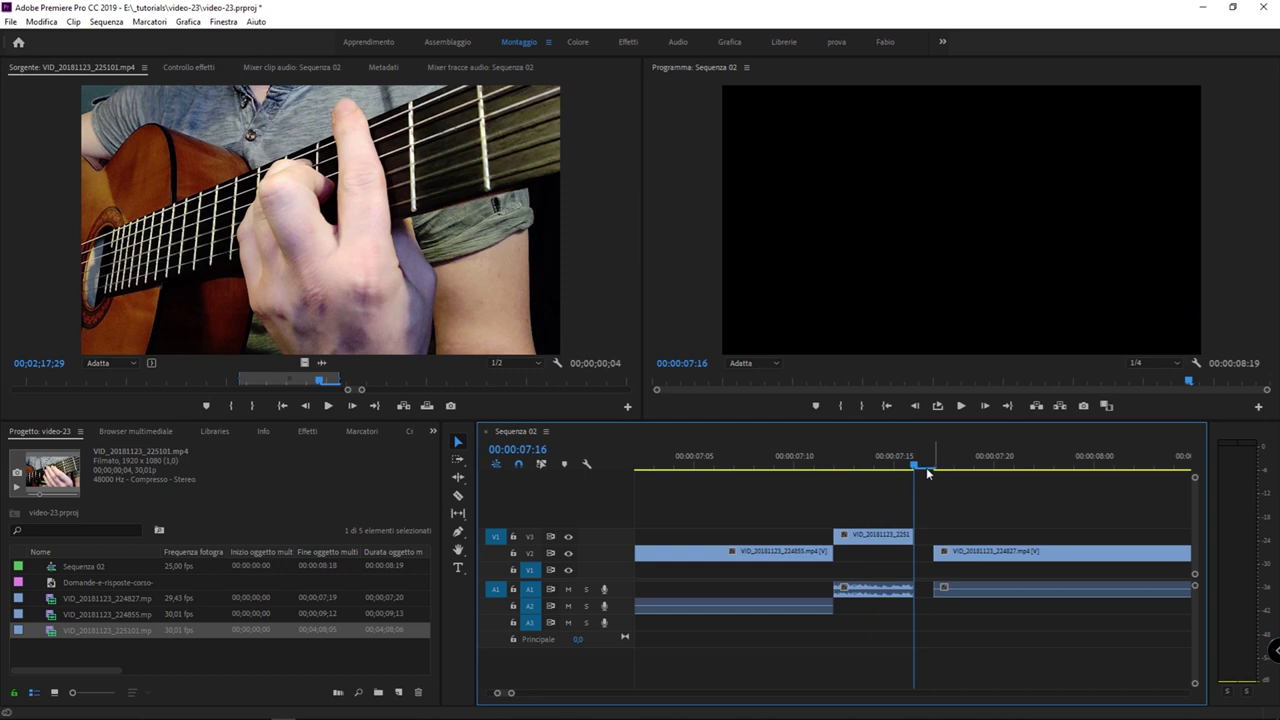
pyautogui.click(385, 262)
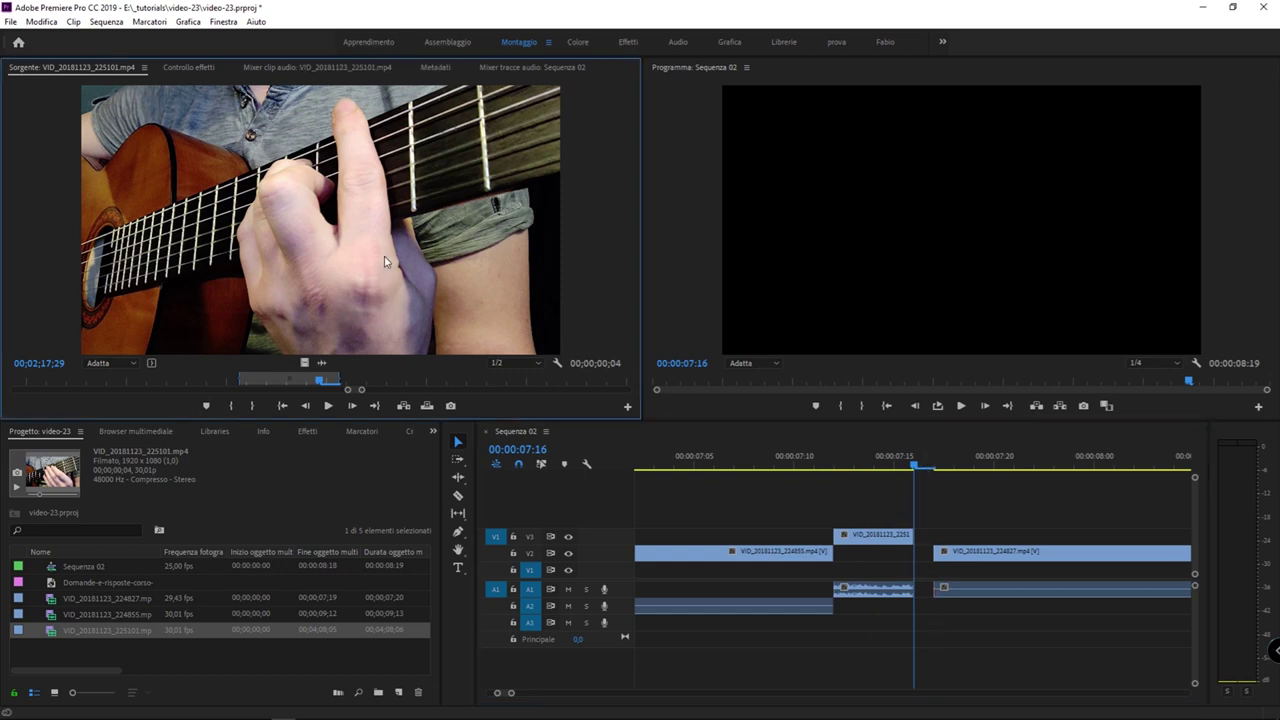
pyautogui.press('space')
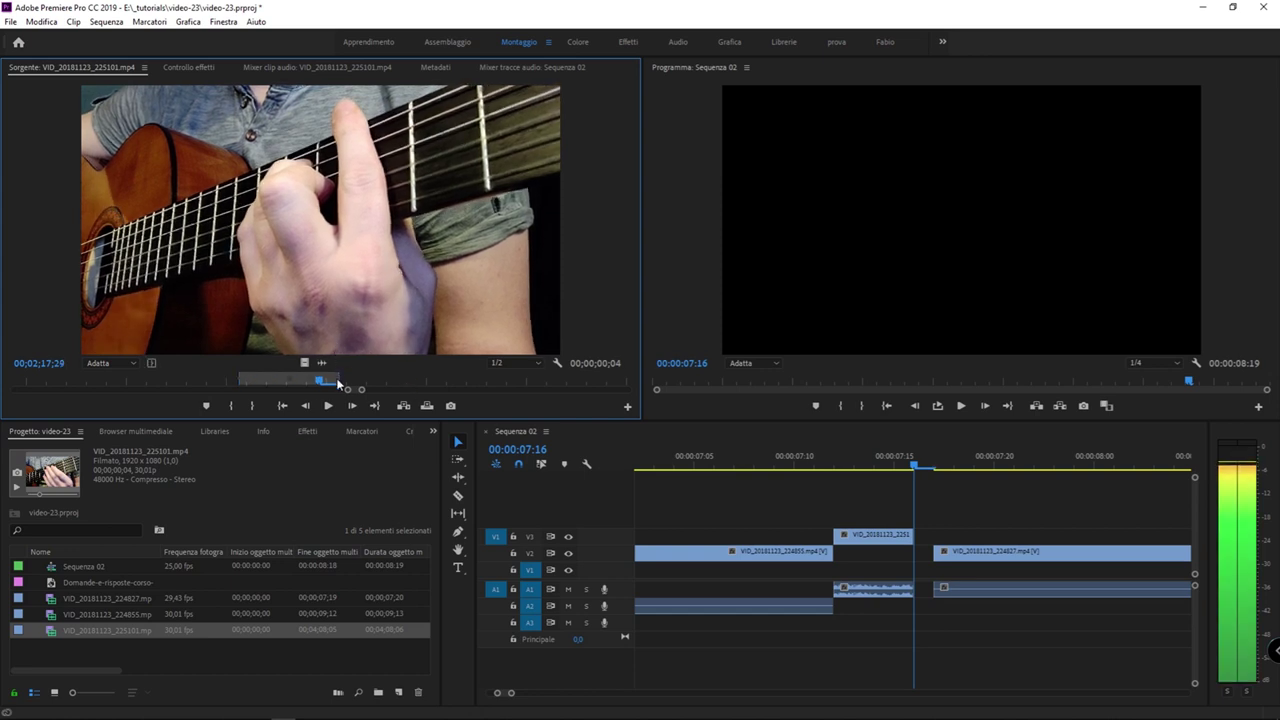
pyautogui.click(884, 556)
pyautogui.click(881, 540)
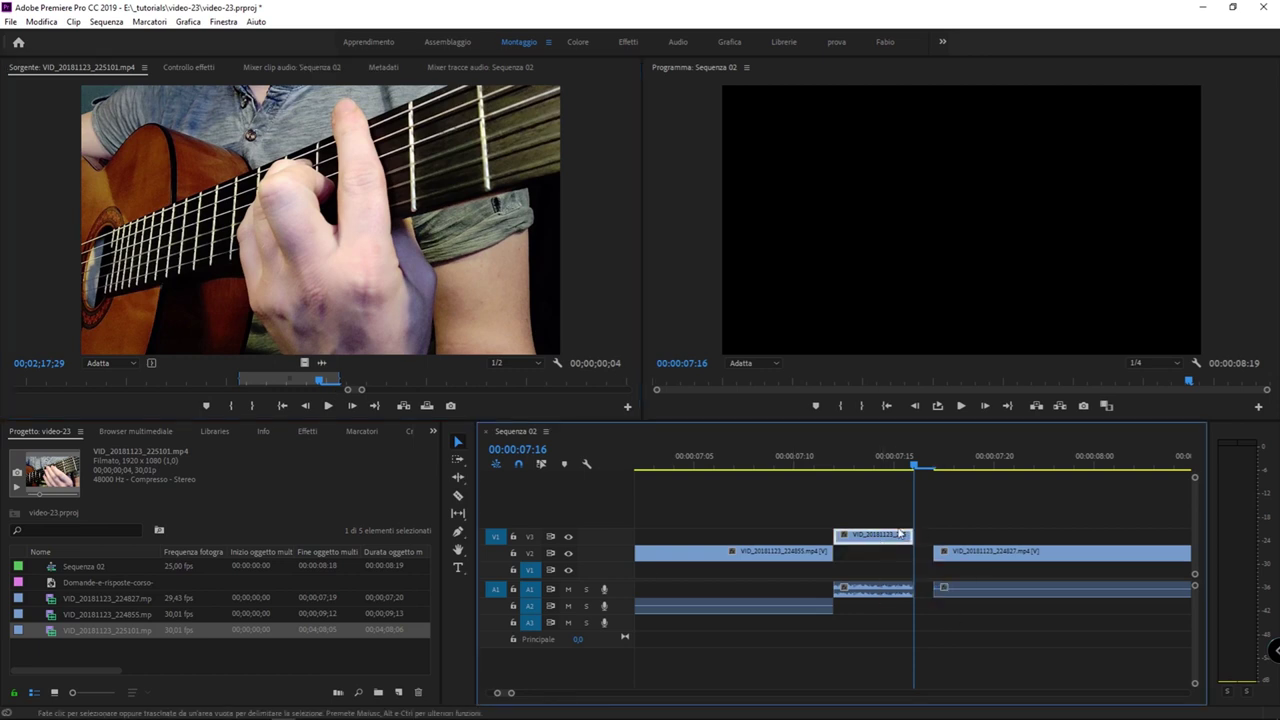
# - Select the V3 guitar clip with its A1 audio and trim its end to the next V2 clip
pyautogui.click(933, 510)
pyautogui.moveTo(855, 502); pyautogui.dragTo(922, 616)
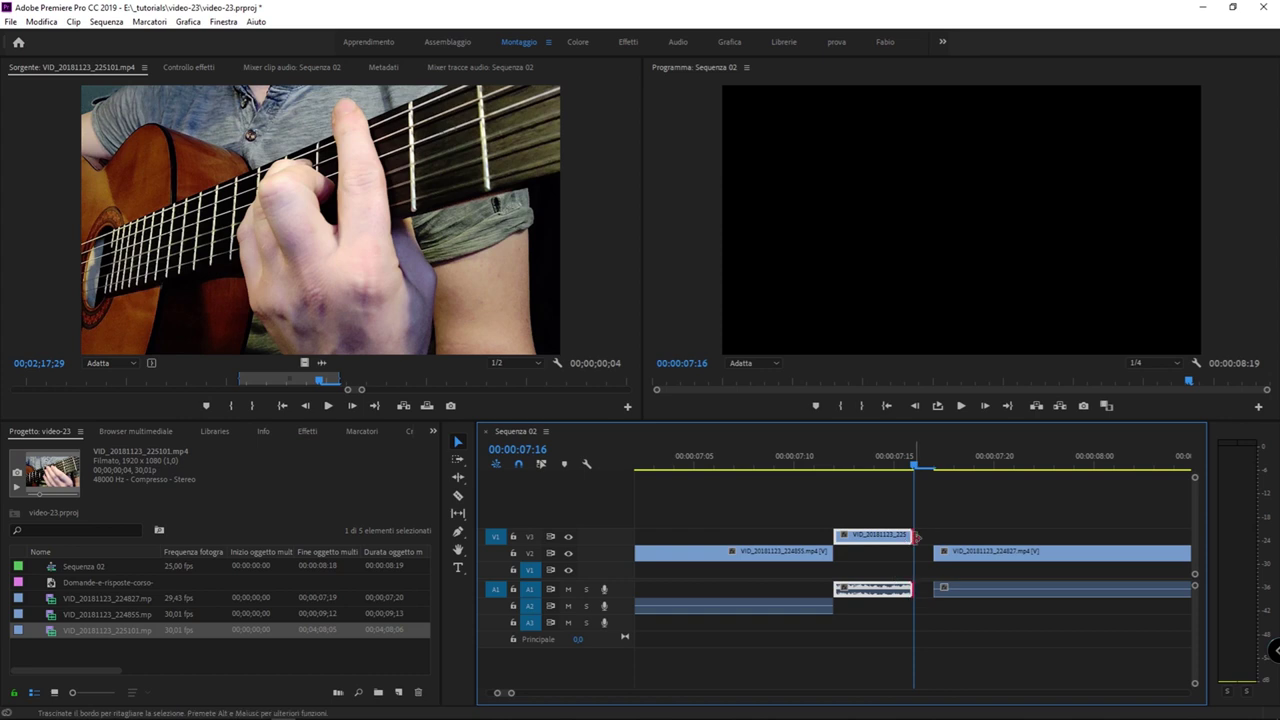
pyautogui.moveTo(916, 537); pyautogui.dragTo(932, 538)
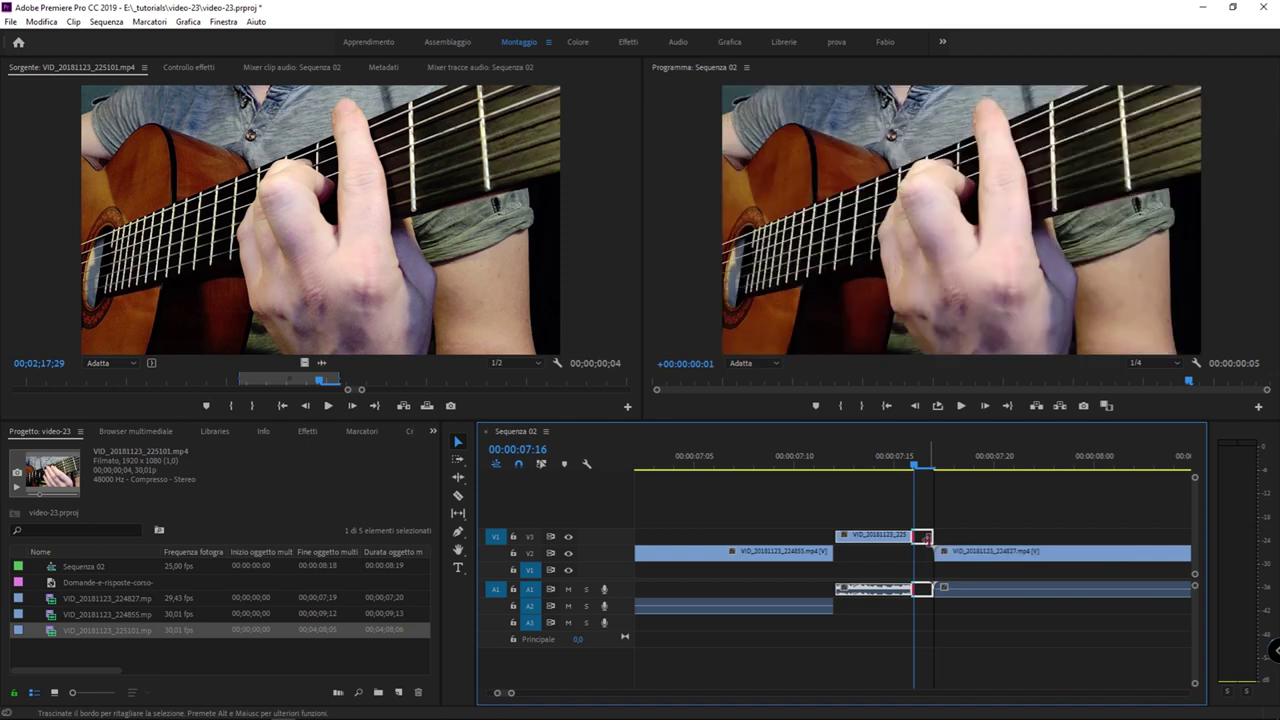
pyautogui.click(882, 610)
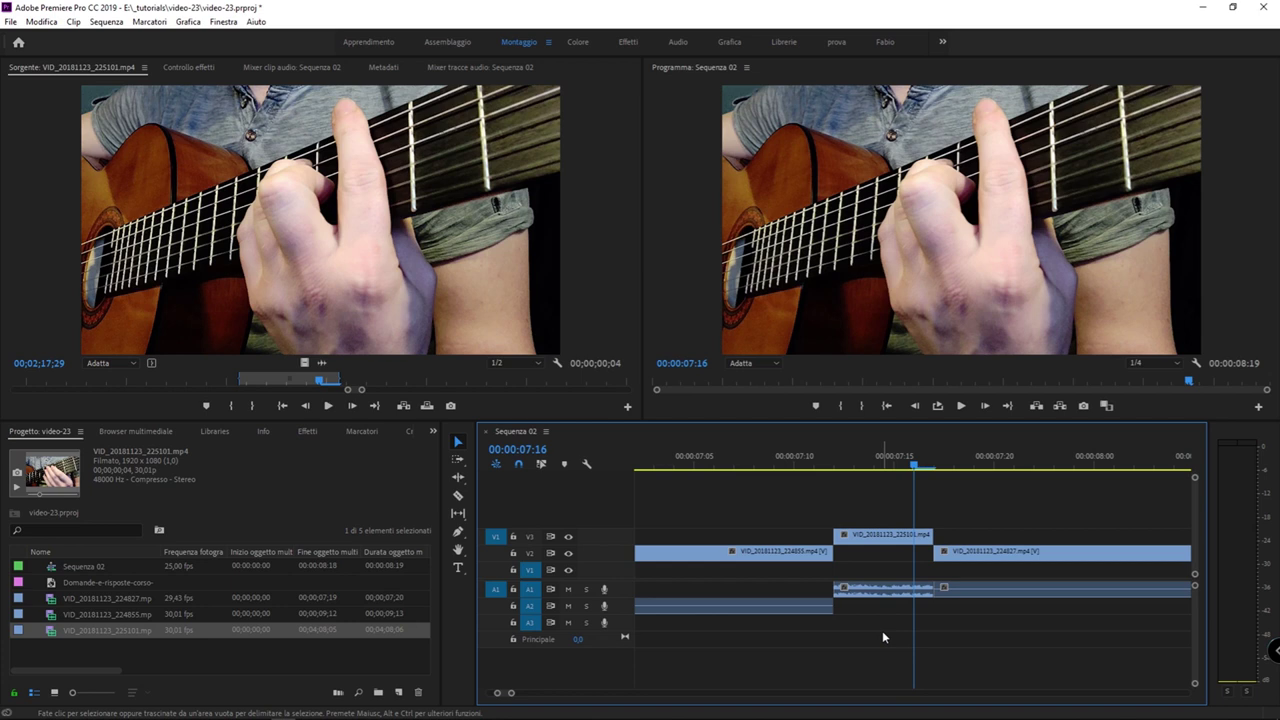
# - Delete the 225101 clip from V3/A1 and clear the source In/Out with Cancella attacco e stacco
pyautogui.moveTo(867, 488); pyautogui.dragTo(886, 615)
pyautogui.press('Delete')
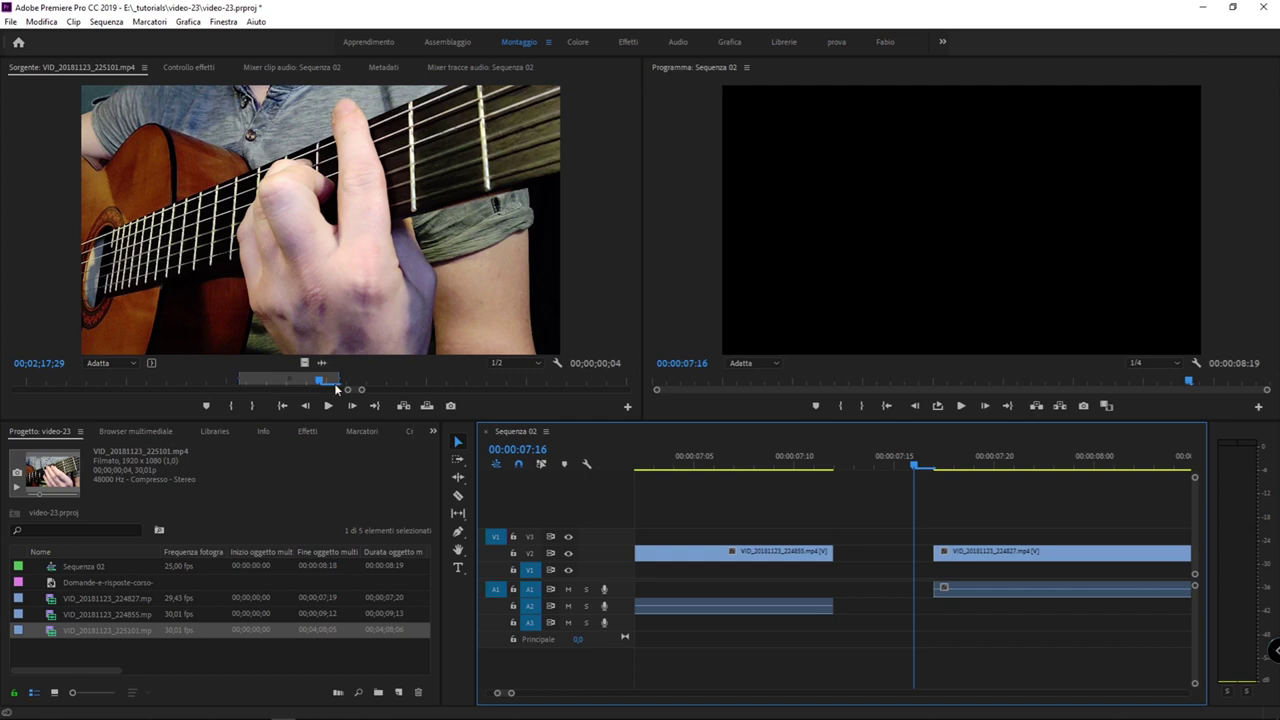
pyautogui.click(305, 264)
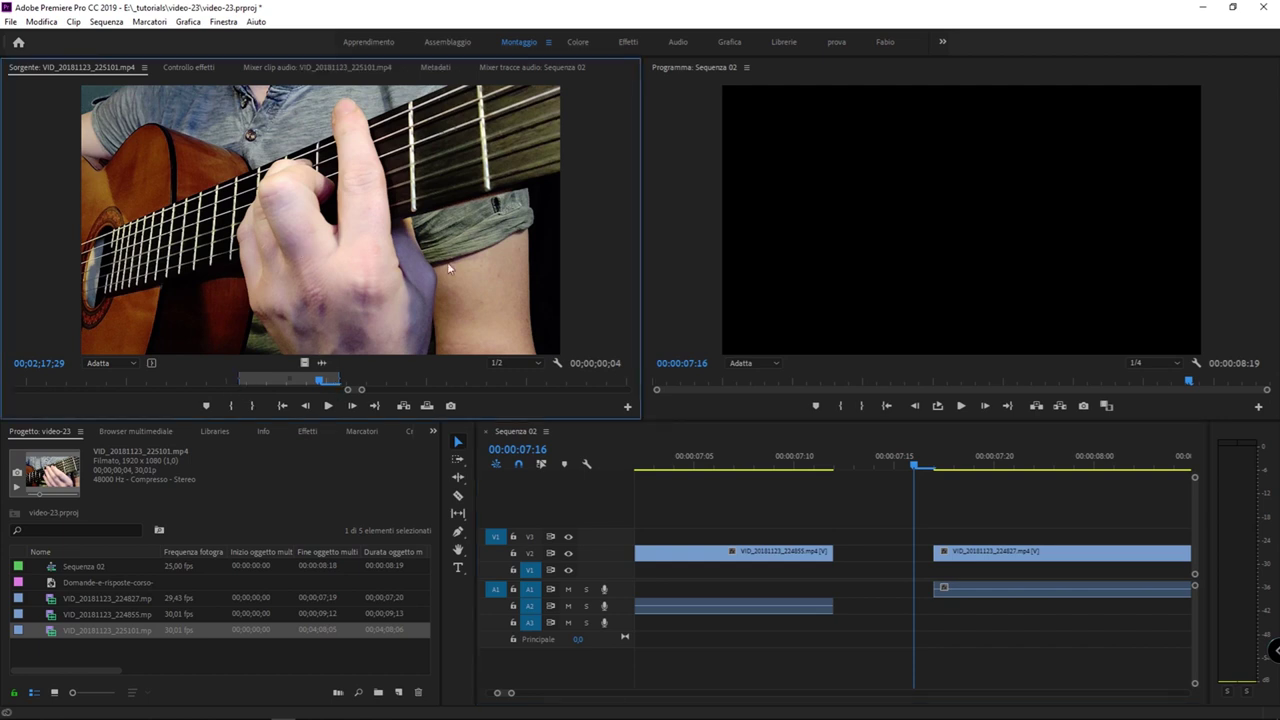
pyautogui.rightClick(364, 162)
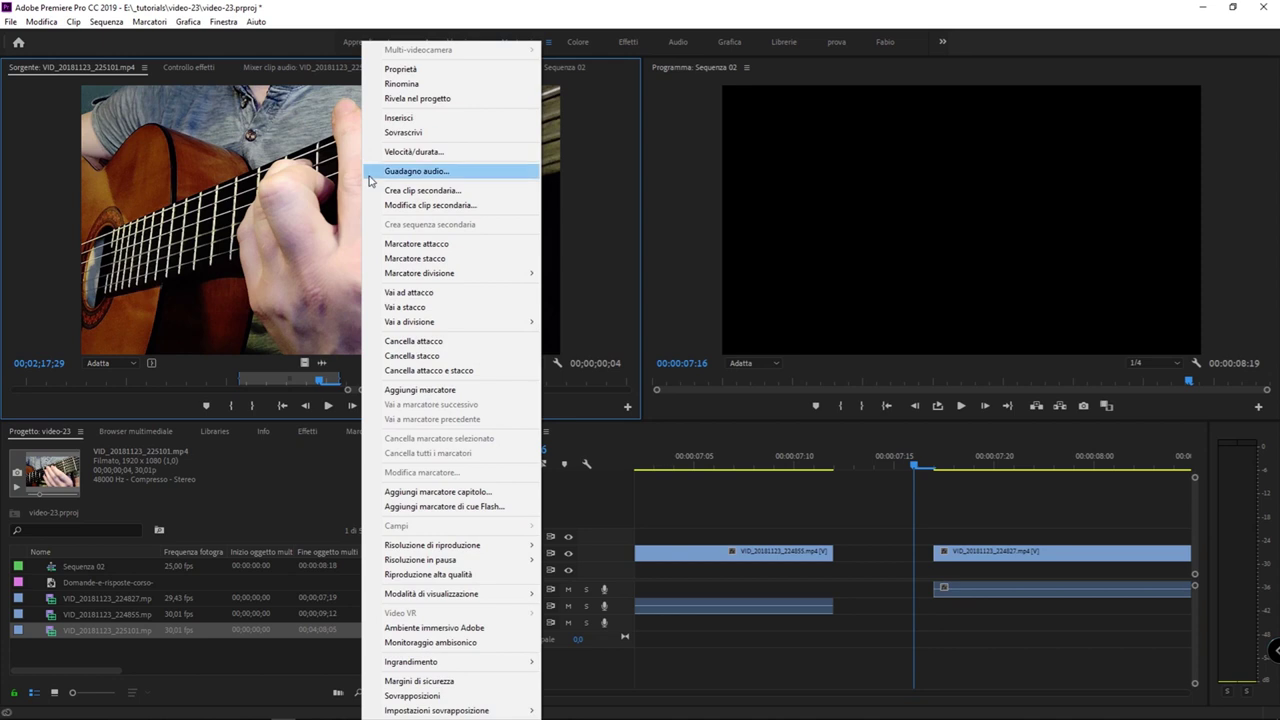
pyautogui.click(462, 373)
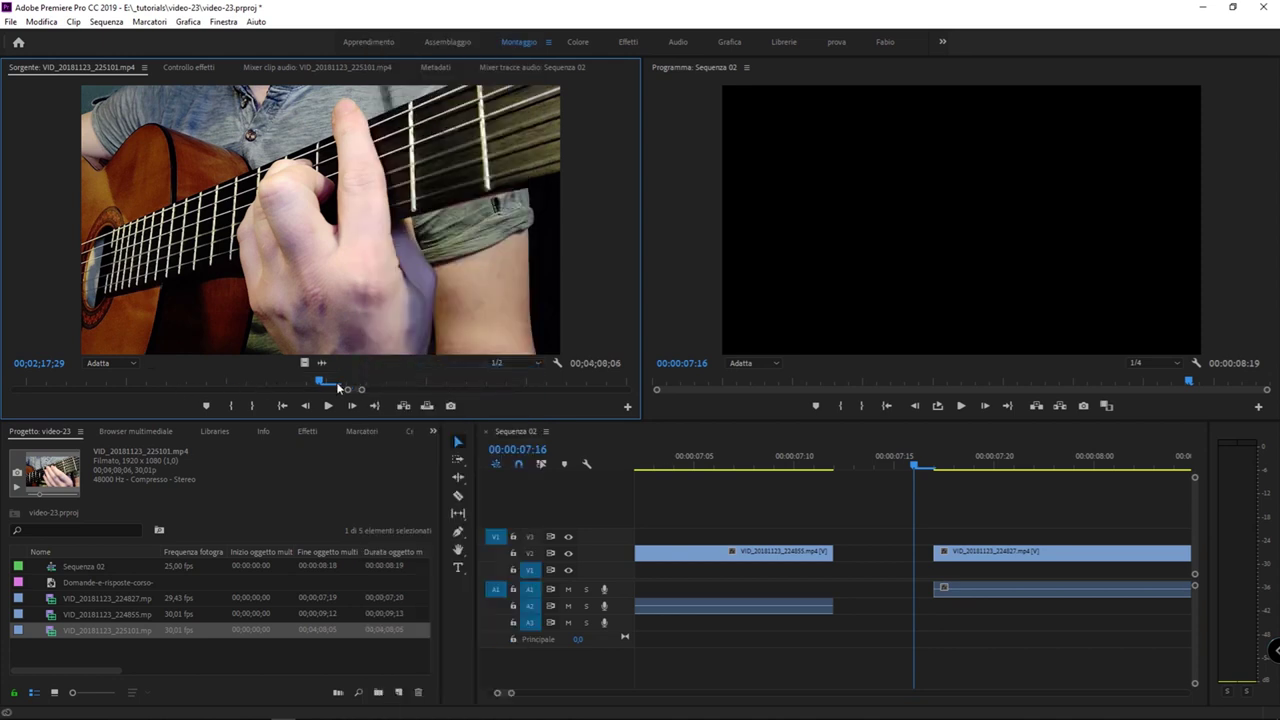
pyautogui.click(879, 506)
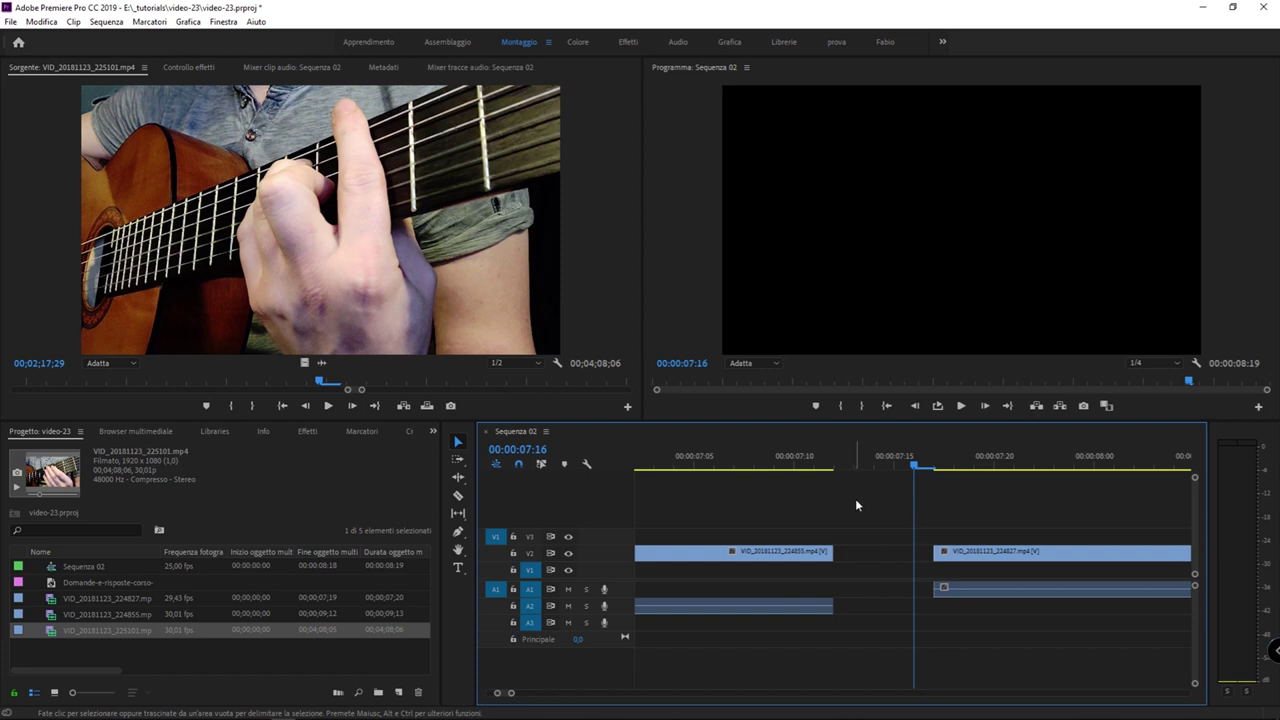
pyautogui.click(482, 259)
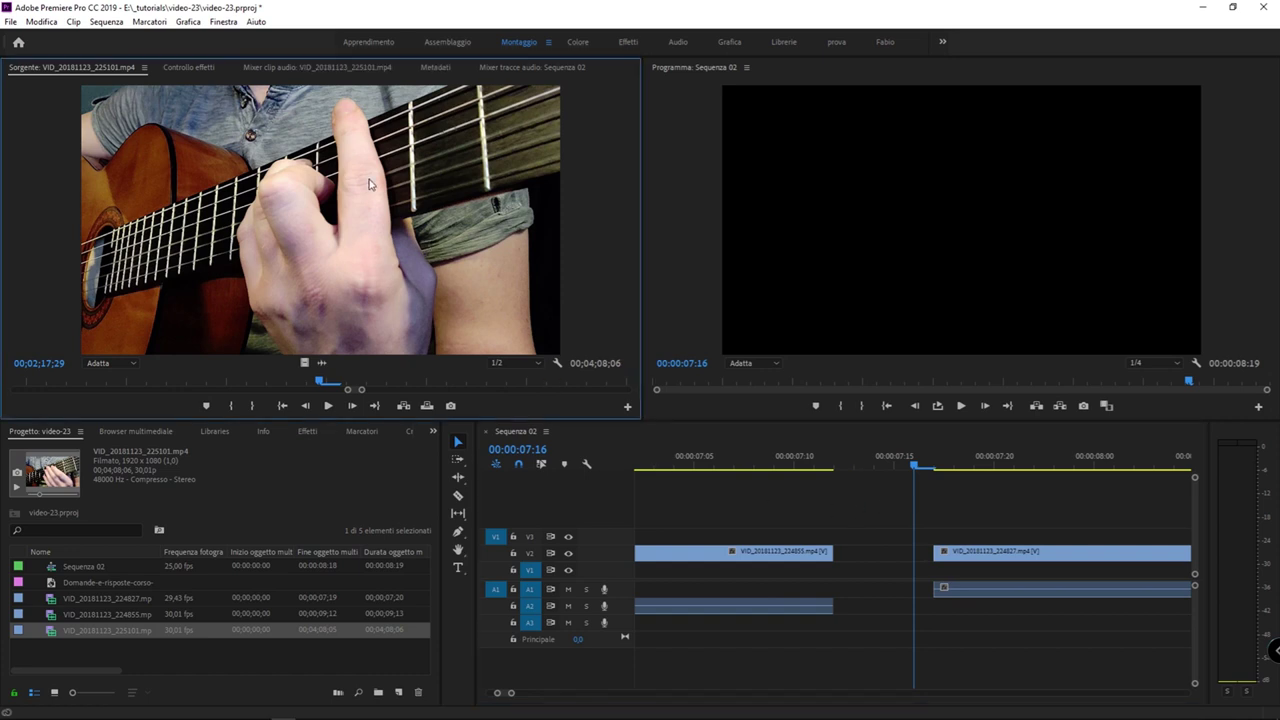
# - Mark the sequence In at 00:00:07:12 and Out at 00:00:07:16 around the gap
pyautogui.click(900, 505)
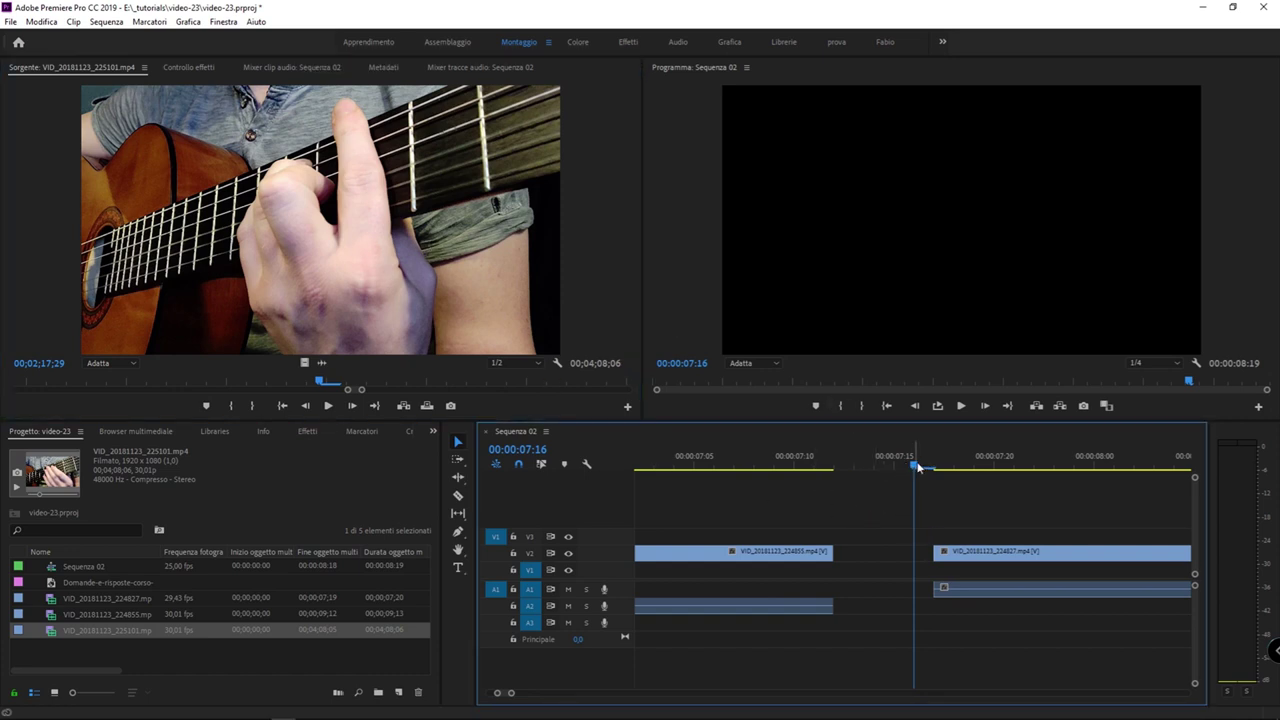
pyautogui.moveTo(906, 466); pyautogui.dragTo(834, 460)
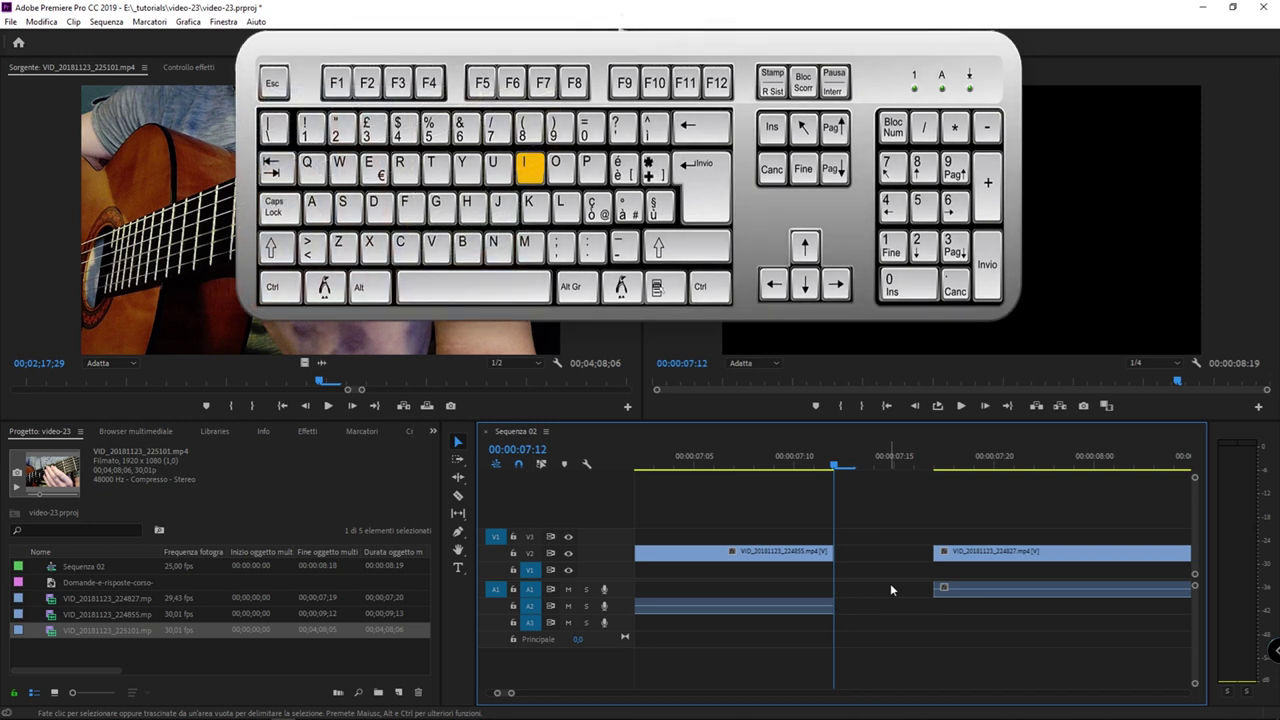
pyautogui.press('i')
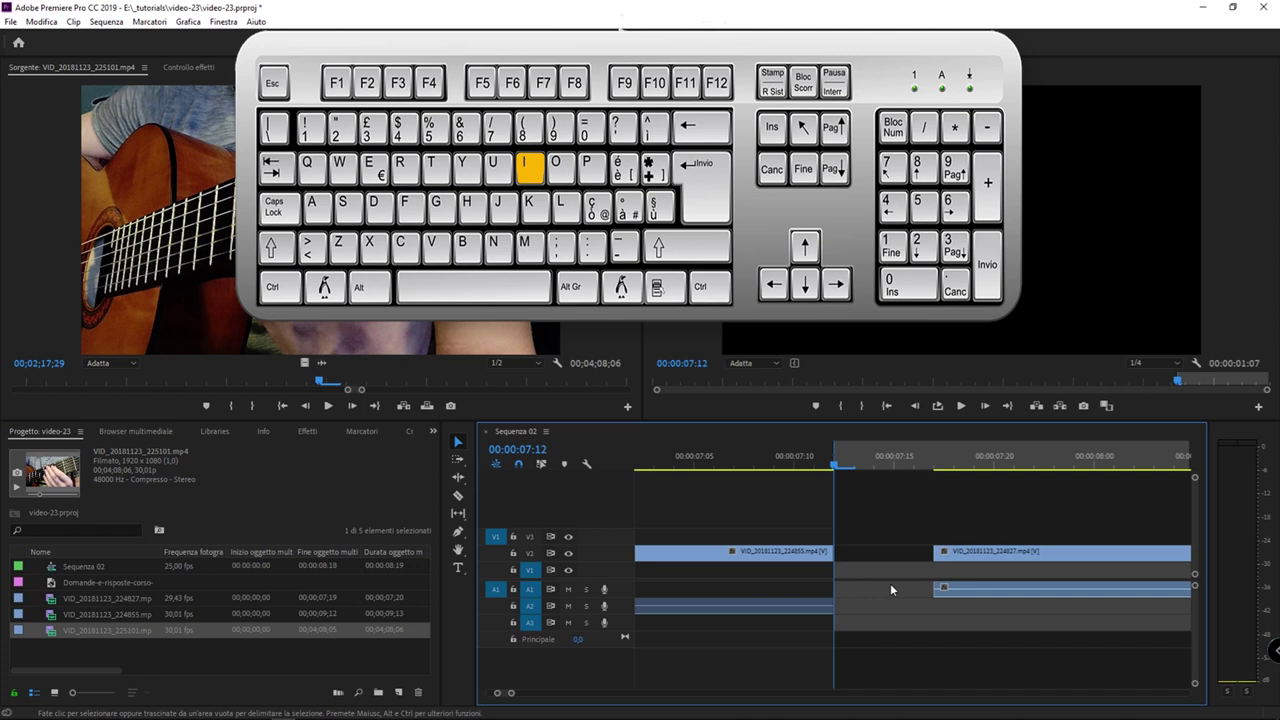
pyautogui.click(922, 465)
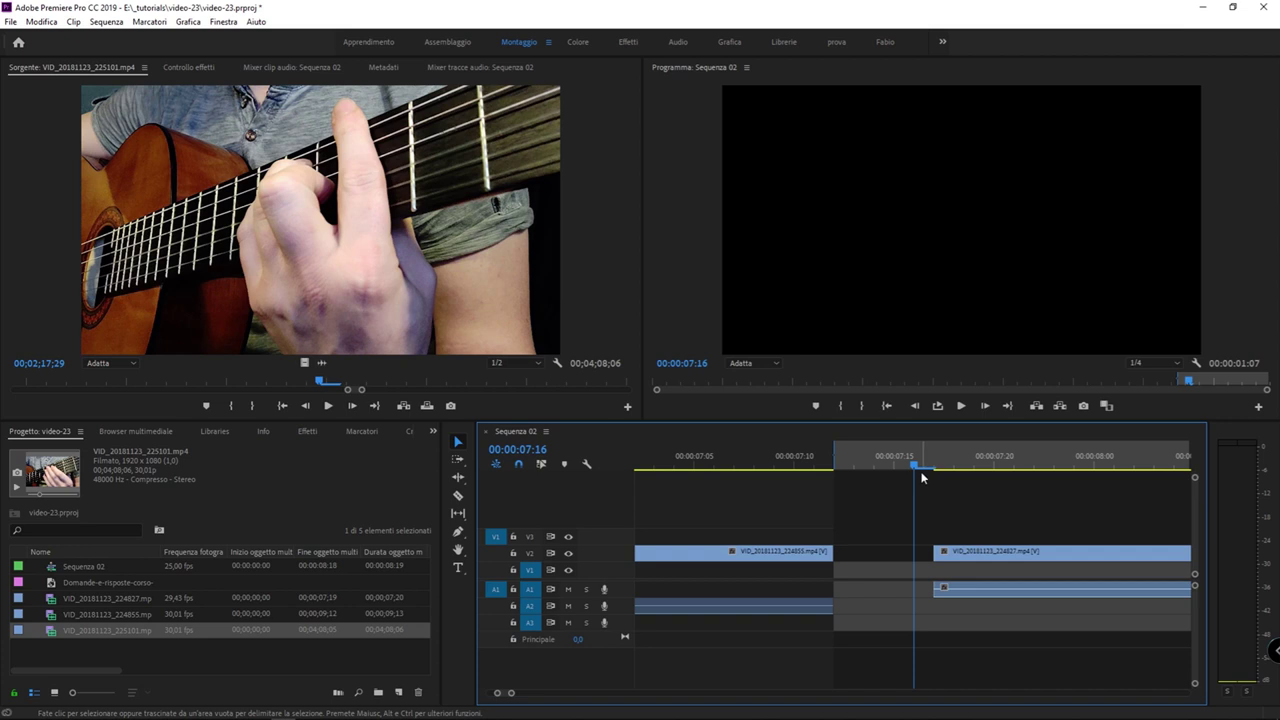
pyautogui.click(931, 456)
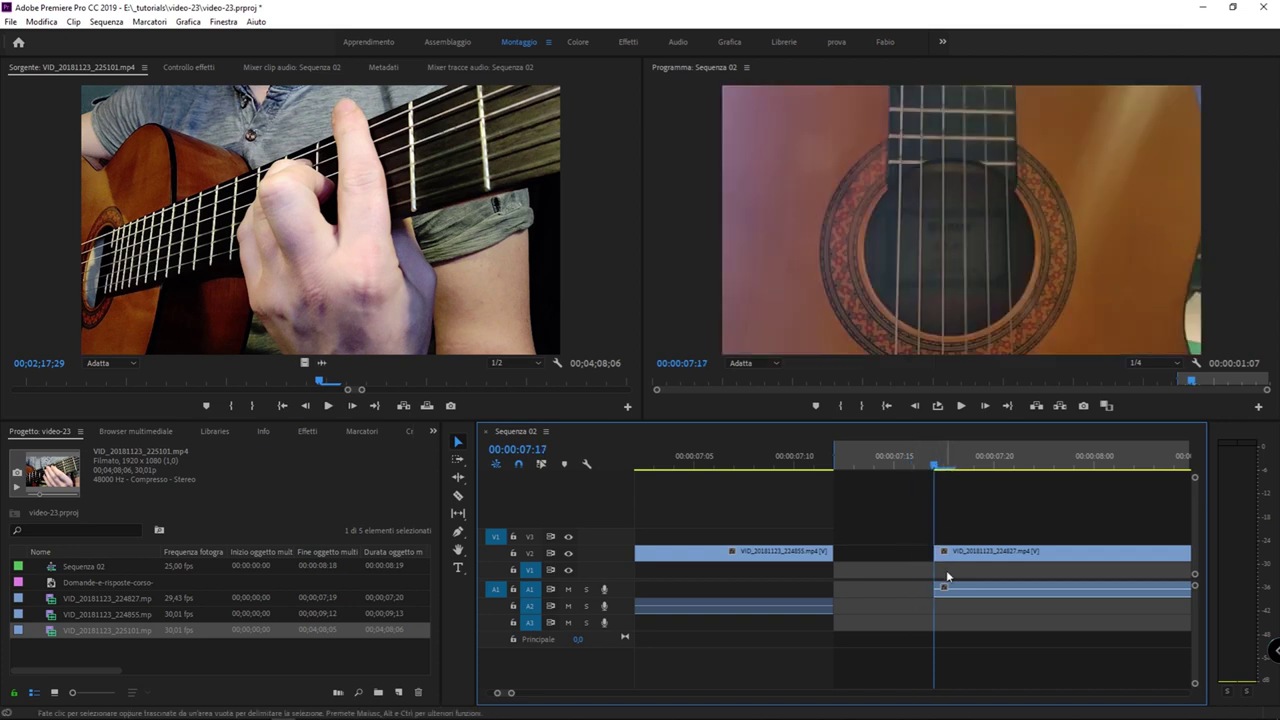
pyautogui.click(925, 465)
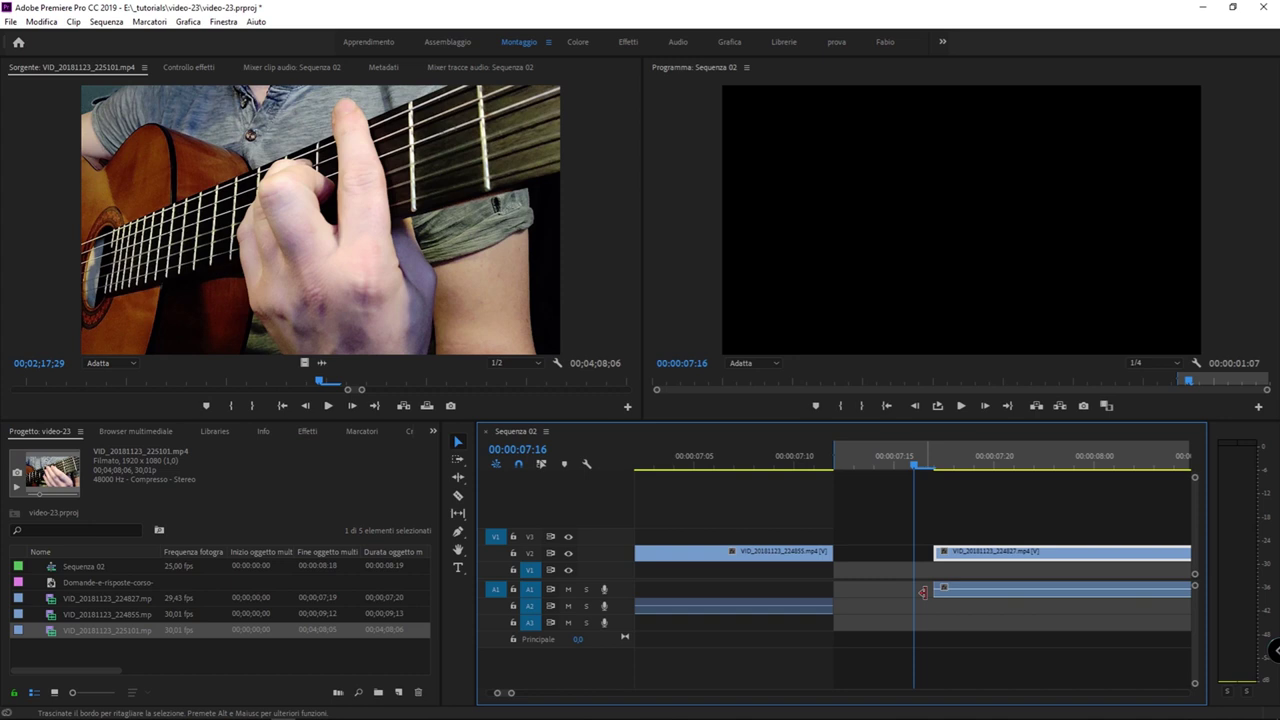
pyautogui.press('o')
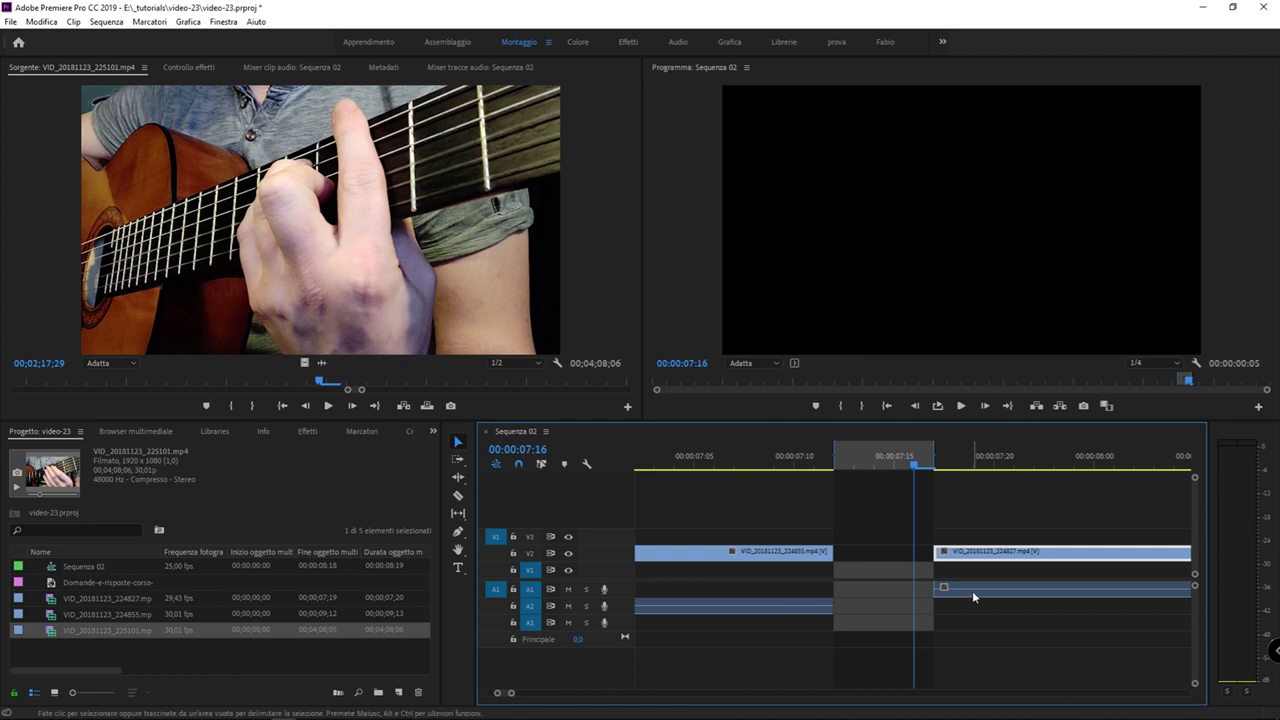
# - Activate the Source monitor and zoom its ruler out to show the whole guitar clip
pyautogui.moveTo(972, 591)
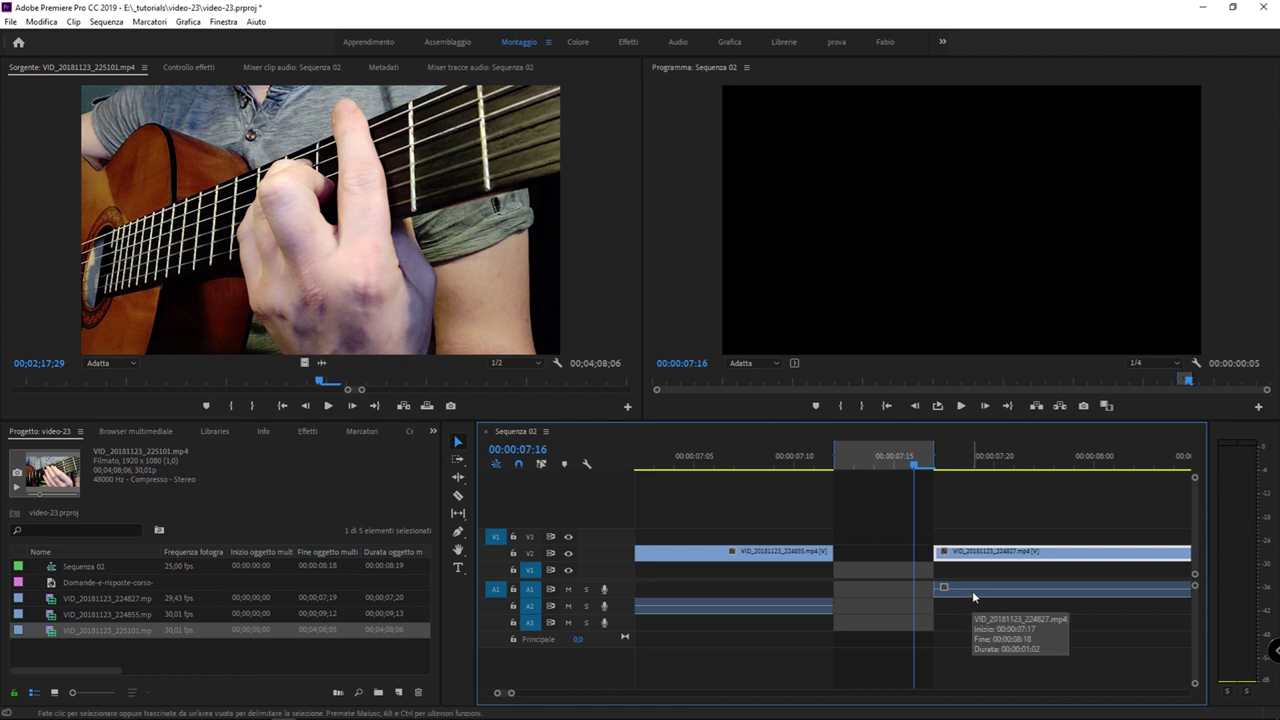
pyautogui.click(425, 296)
pyautogui.press('\\')
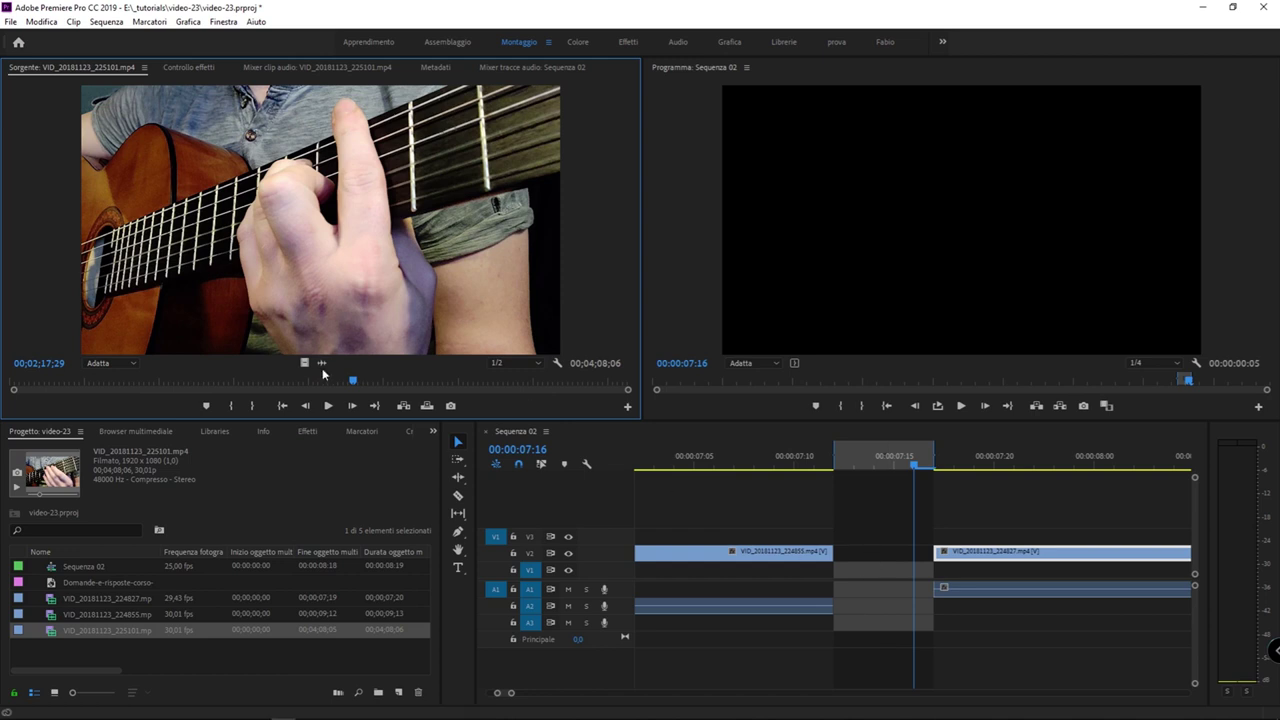
# - Cue the guitar source clip to 00;01;47;21 and mark its In point there
pyautogui.moveTo(325, 381); pyautogui.dragTo(283, 381)
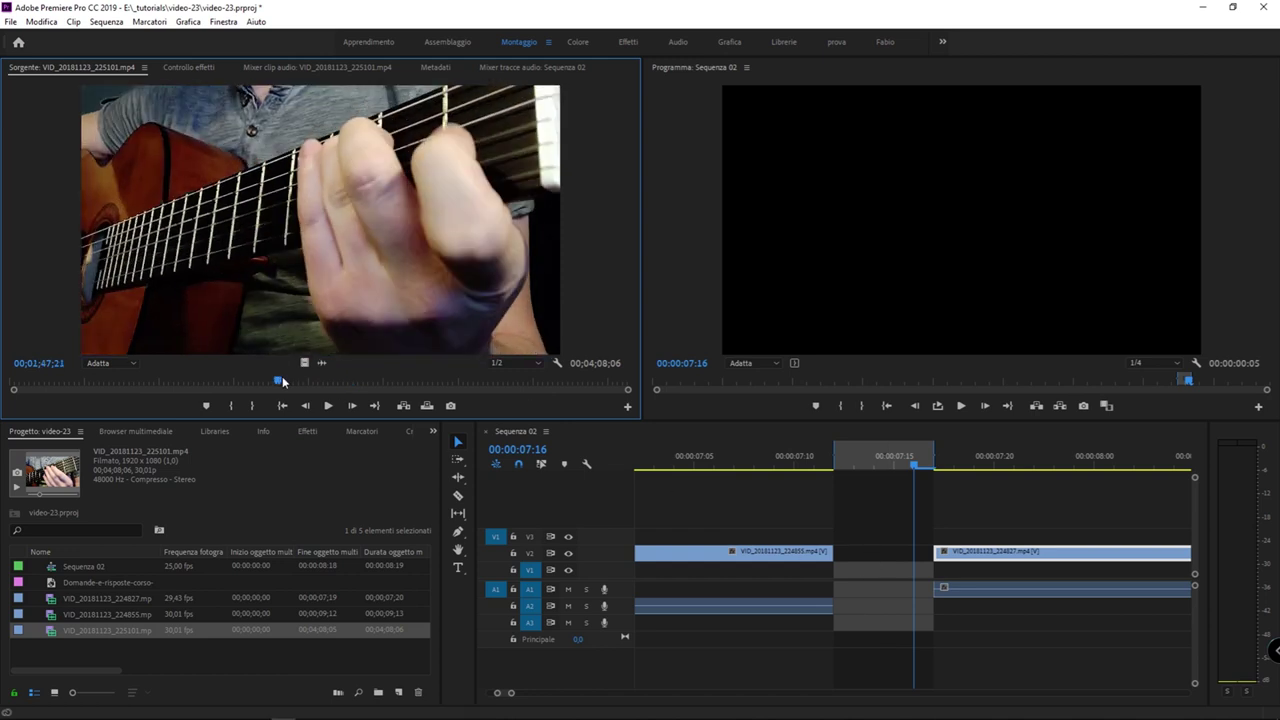
pyautogui.press('i')
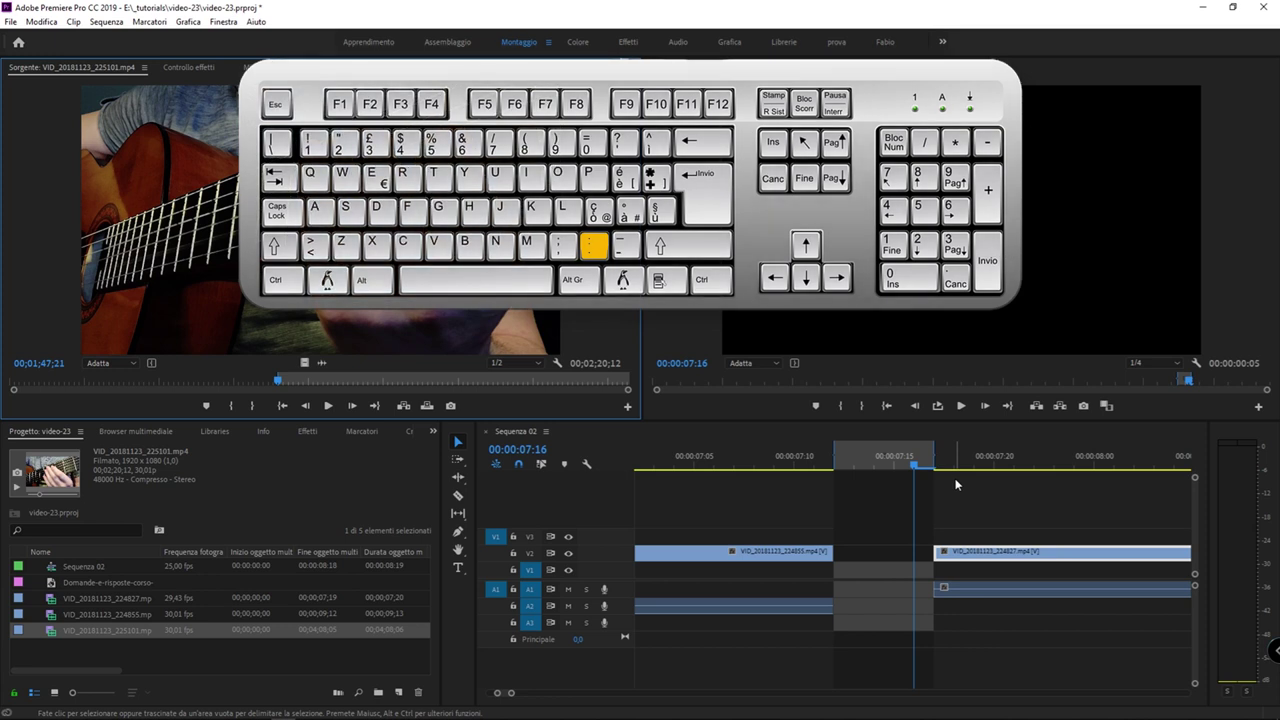
# - Fit the guitar footage into the 07:12–07:16 gap on V3 with Adatta clip, then delete it
pyautogui.press('.')
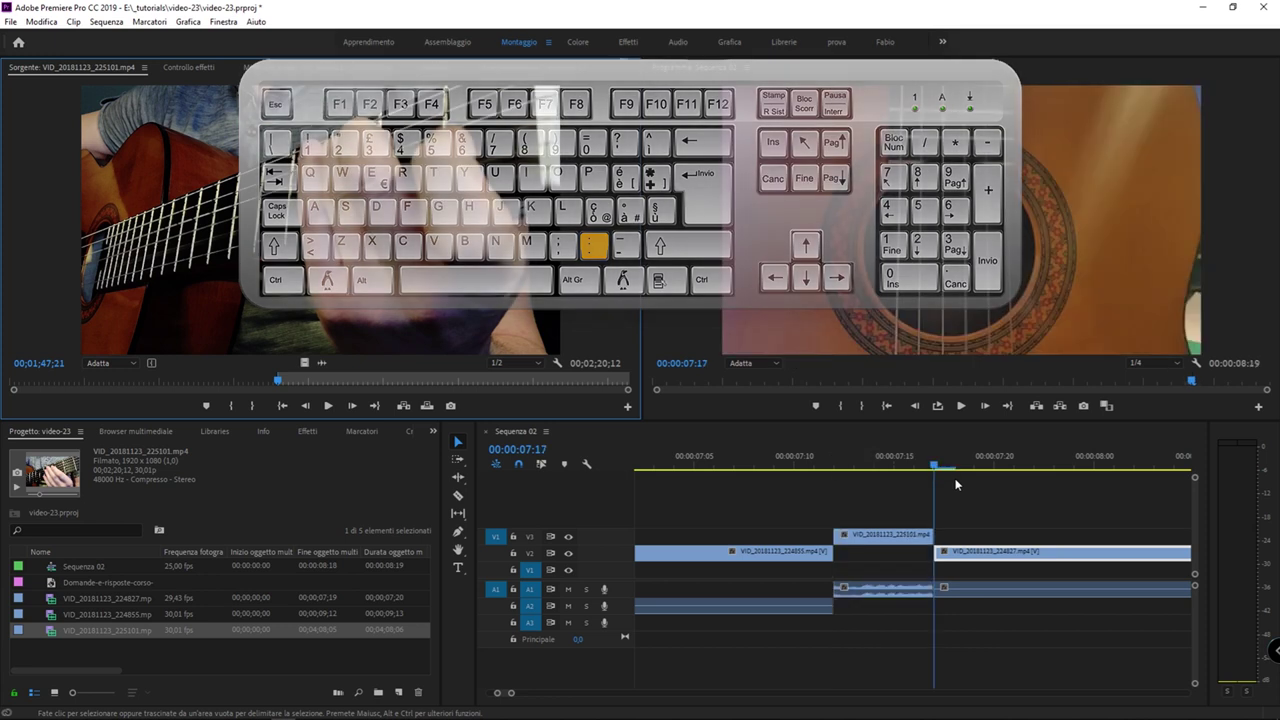
pyautogui.moveTo(876, 492); pyautogui.dragTo(898, 594)
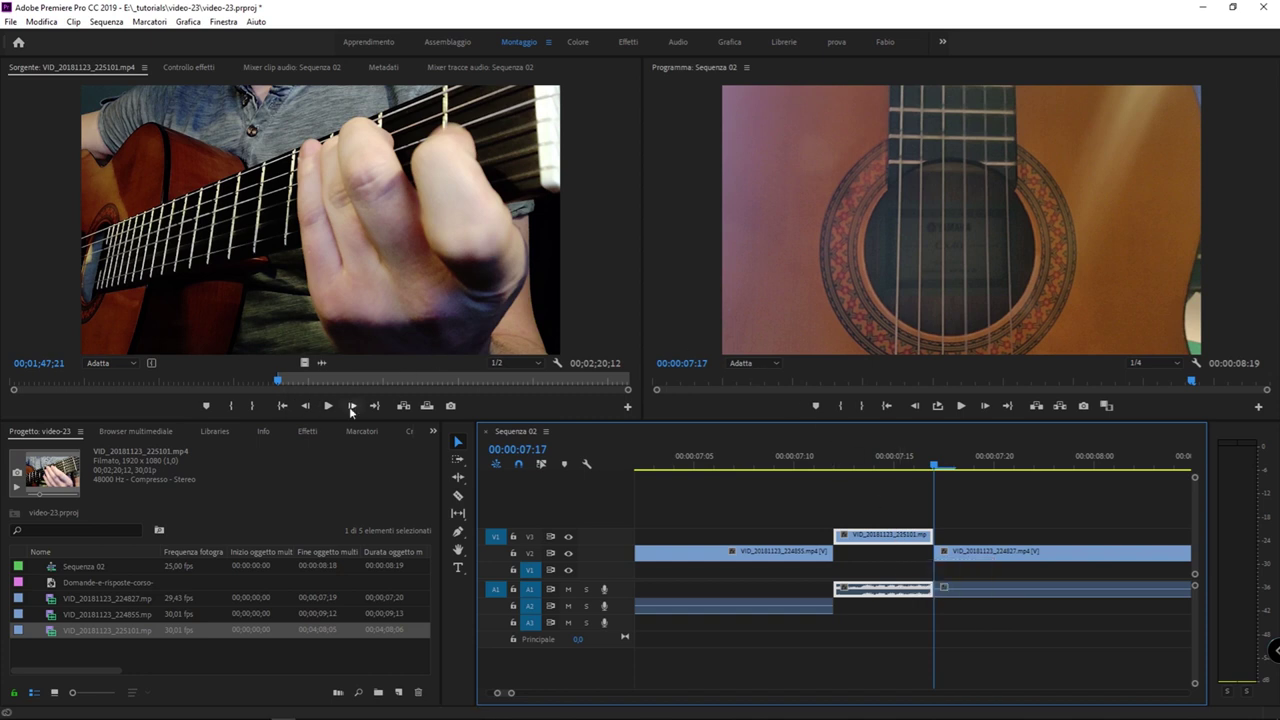
pyautogui.click(324, 277)
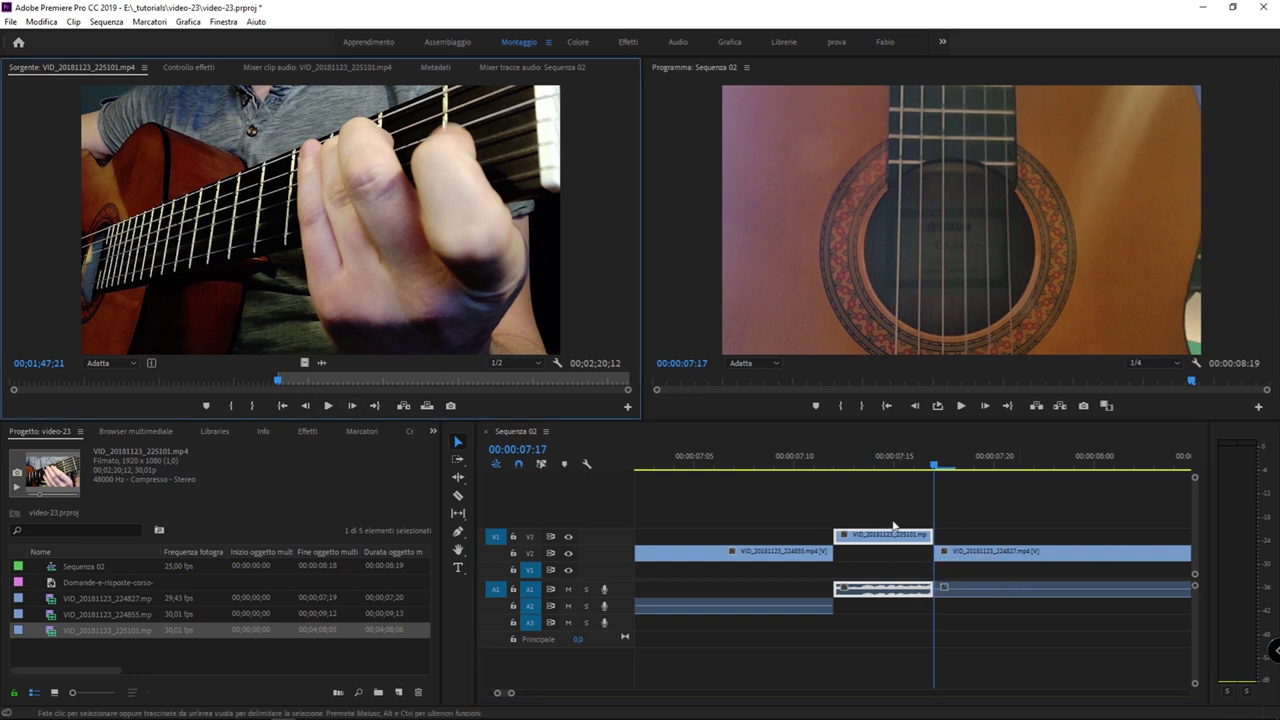
pyautogui.click(863, 515)
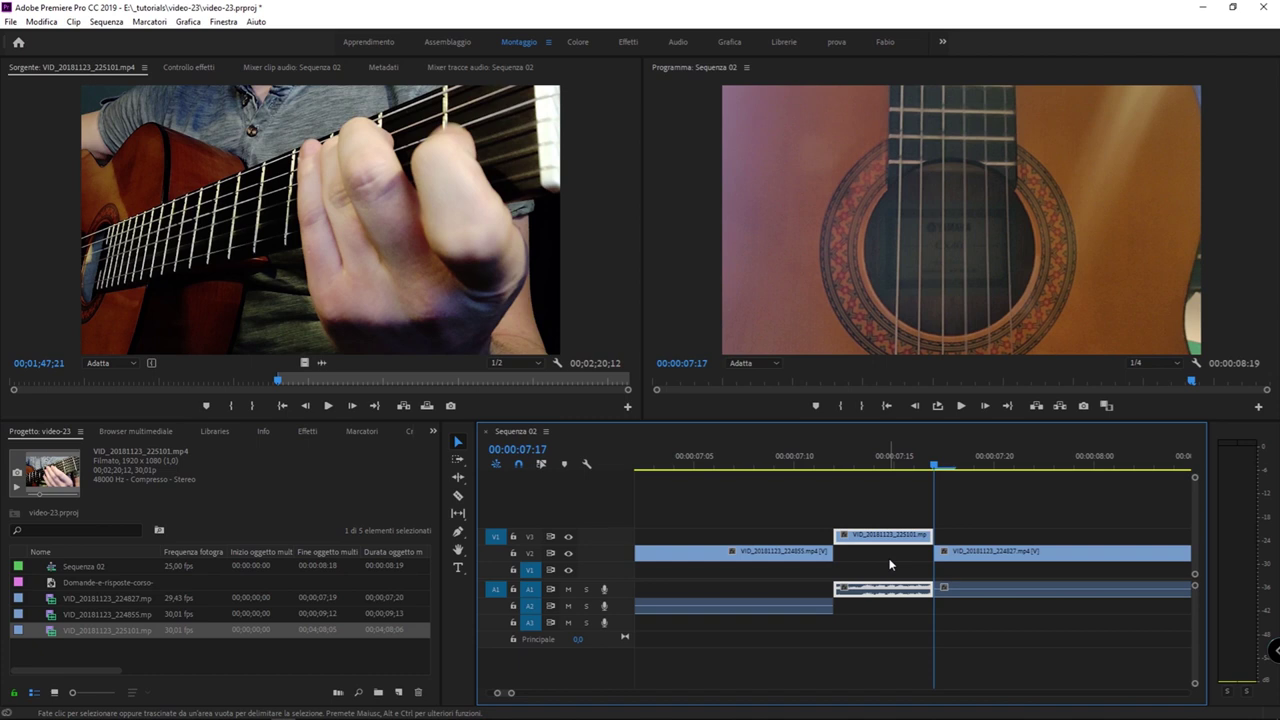
pyautogui.press('Delete')
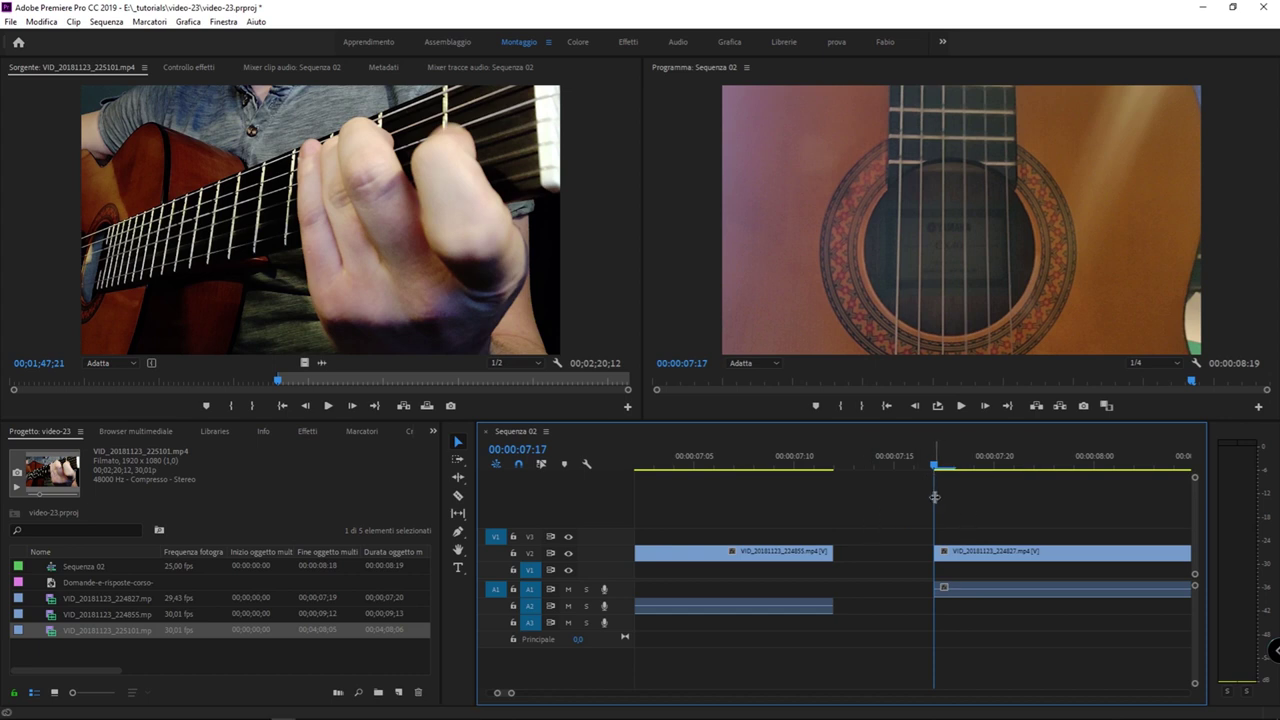
# - Scrub the Sequenza 02 playhead back through the empty gap to 00:00:07:03
pyautogui.moveTo(934, 497); pyautogui.dragTo(874, 495)
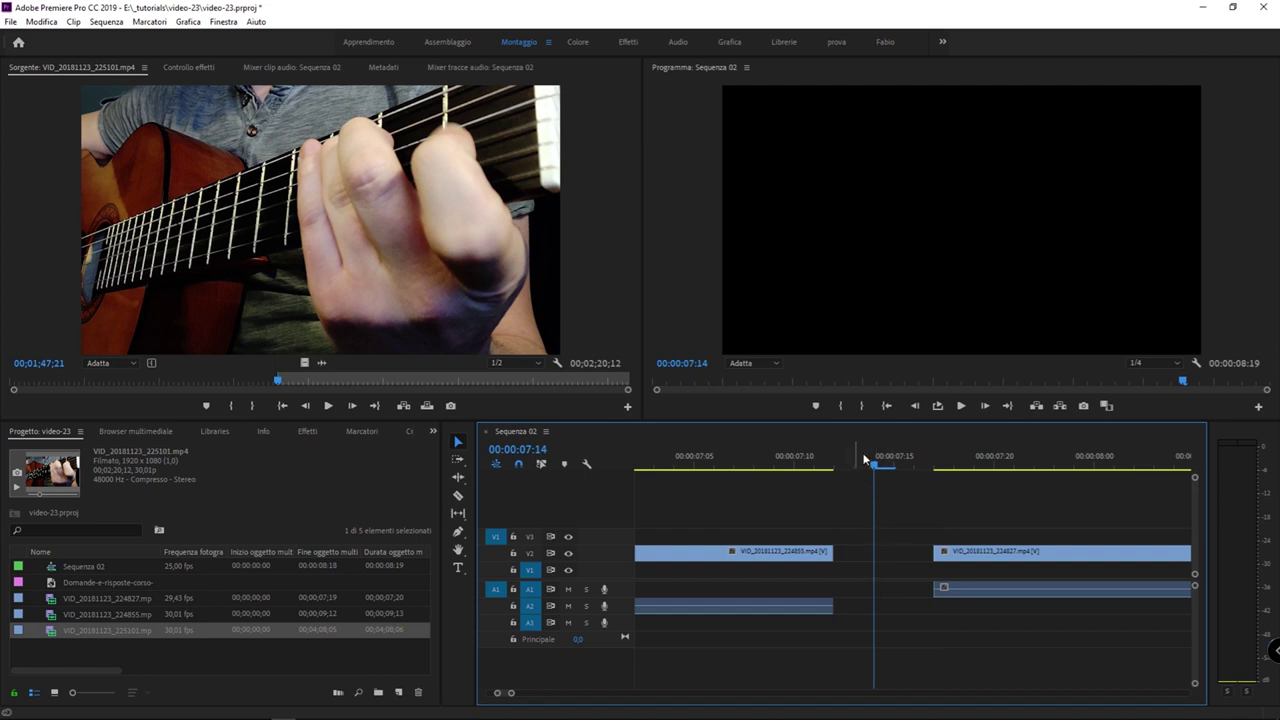
pyautogui.click(230, 226)
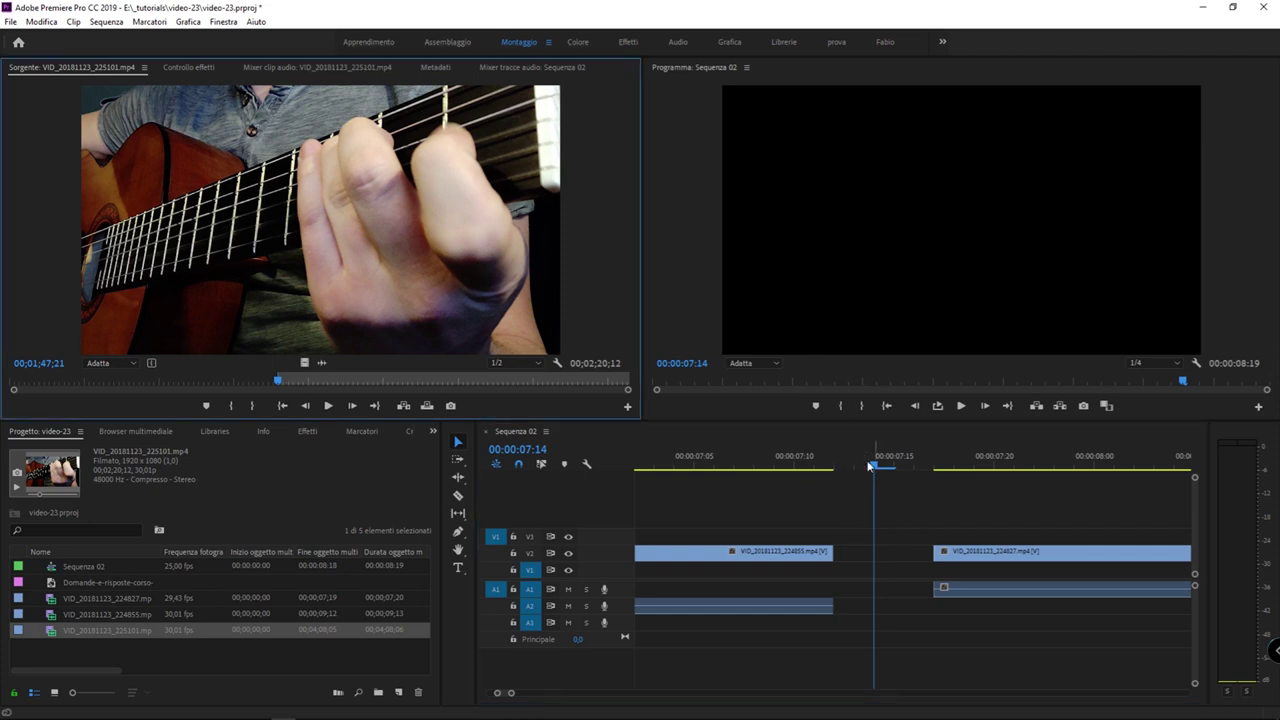
pyautogui.click(850, 498)
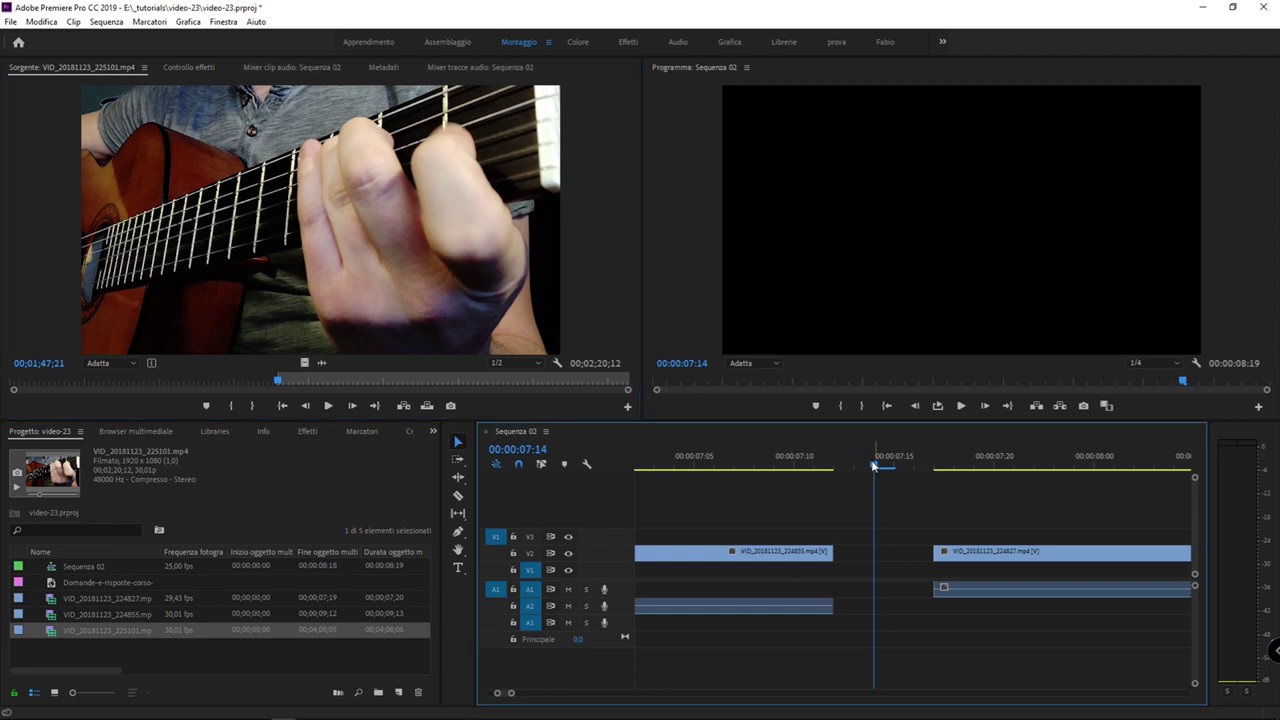
pyautogui.moveTo(873, 466); pyautogui.dragTo(657, 474)
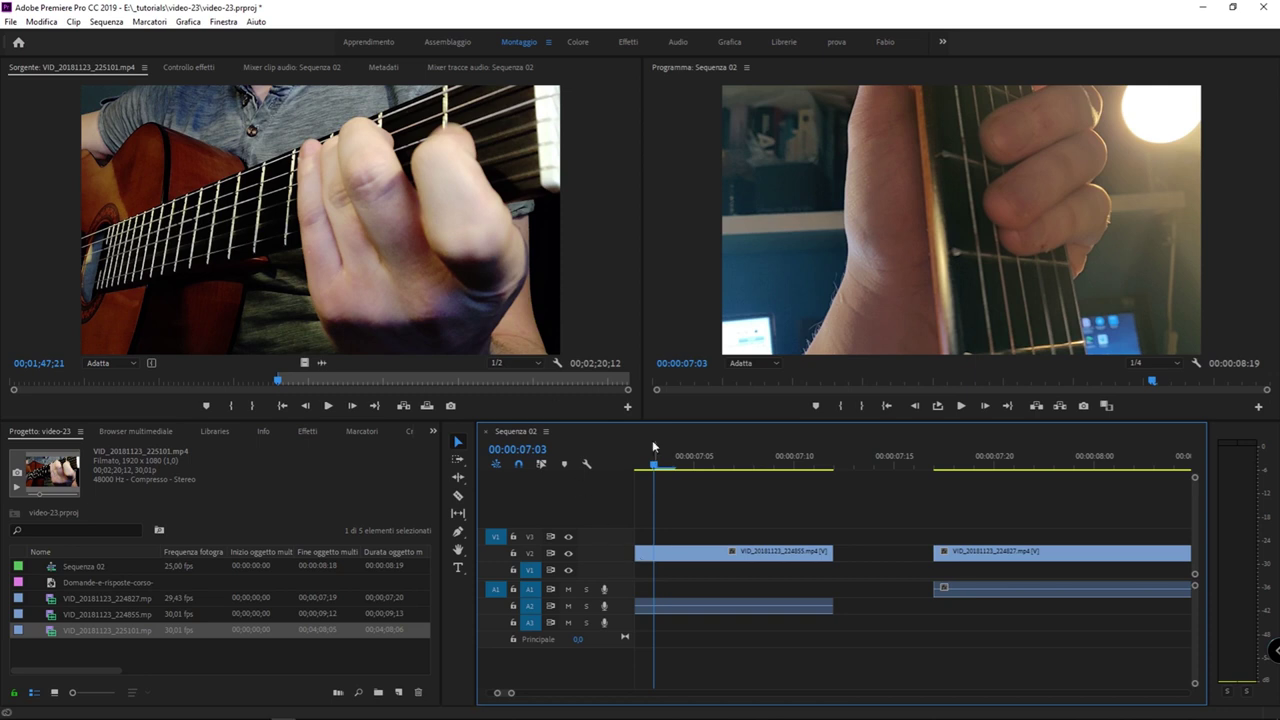
pyautogui.press('-')
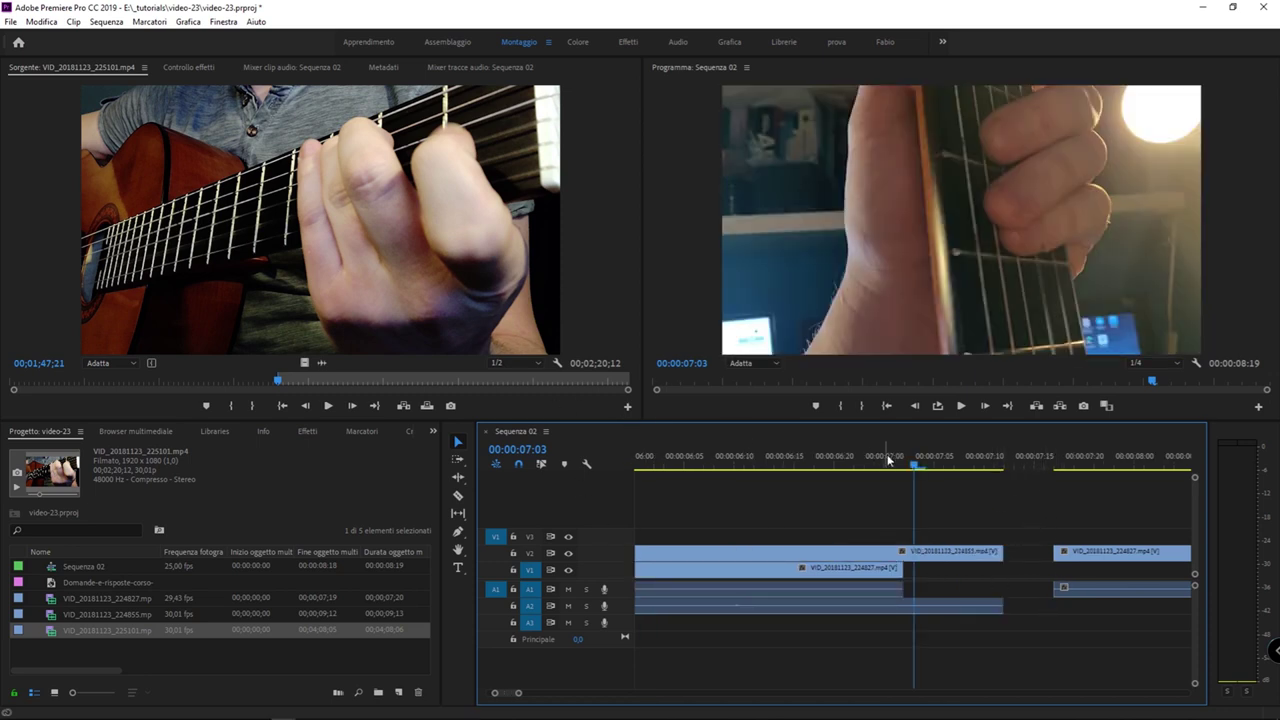
pyautogui.click(1024, 462)
pyautogui.moveTo(1024, 463); pyautogui.dragTo(1007, 463)
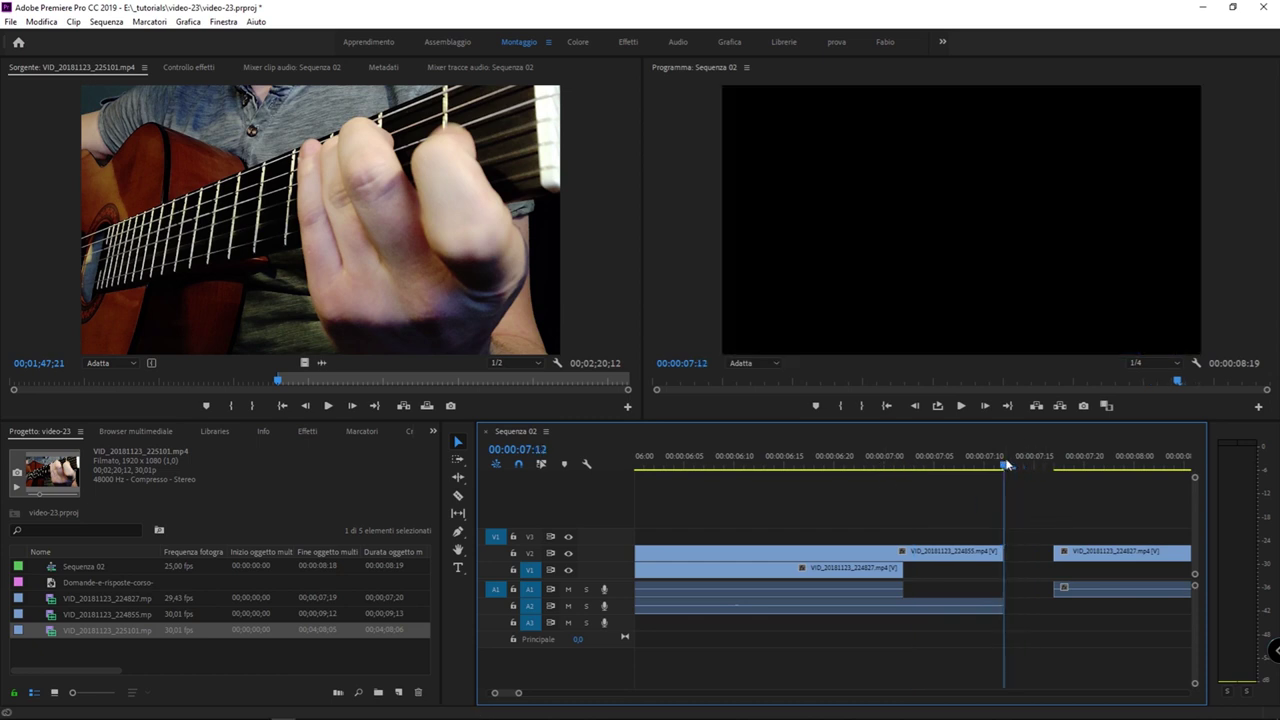
pyautogui.press('i')
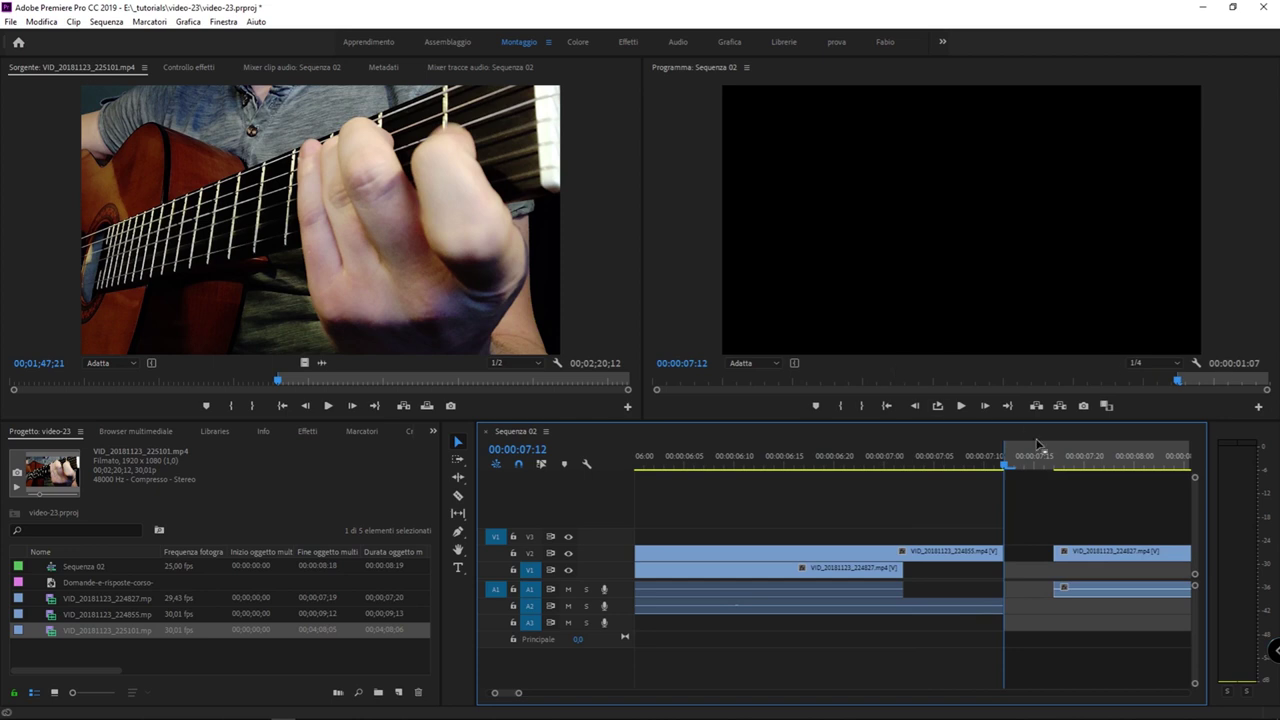
pyautogui.moveTo(1044, 463); pyautogui.dragTo(1056, 466)
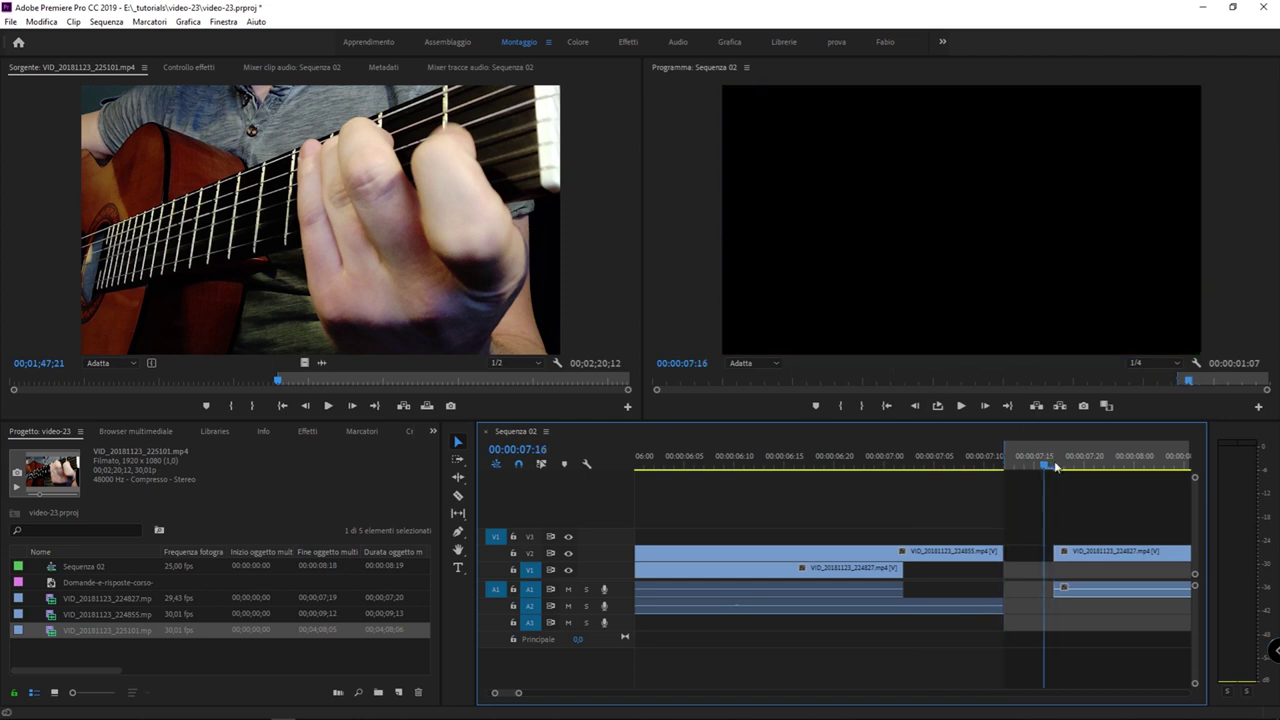
pyautogui.press('o')
pyautogui.click(934, 461)
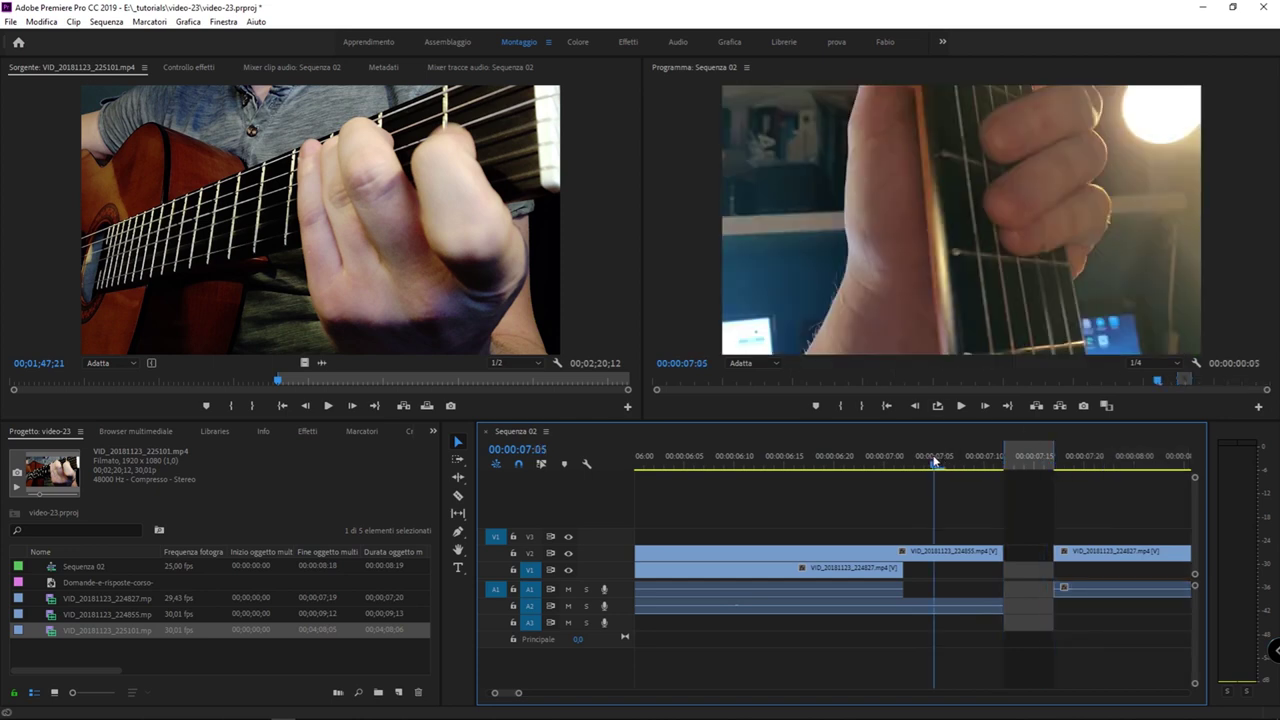
pyautogui.press('.')
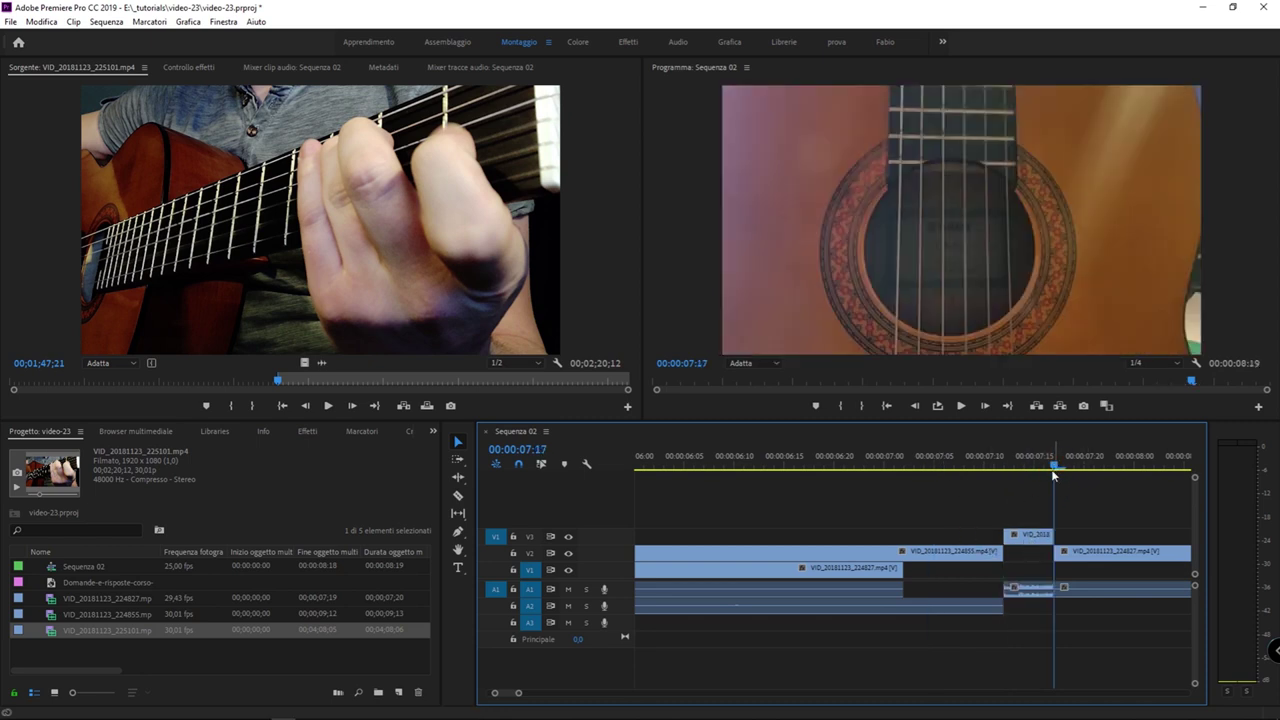
pyautogui.click(981, 462)
pyautogui.click(1030, 536)
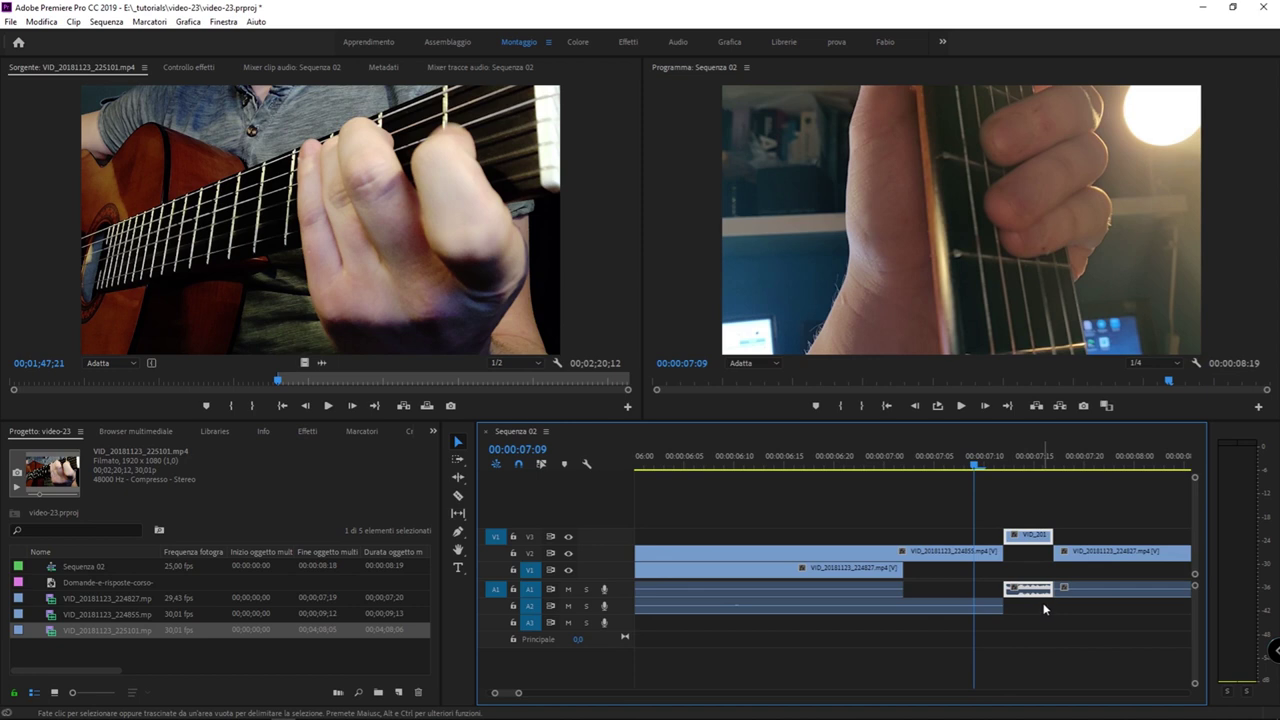
pyautogui.press('-')
pyautogui.press('-')
pyautogui.press('-')
pyautogui.press('-')
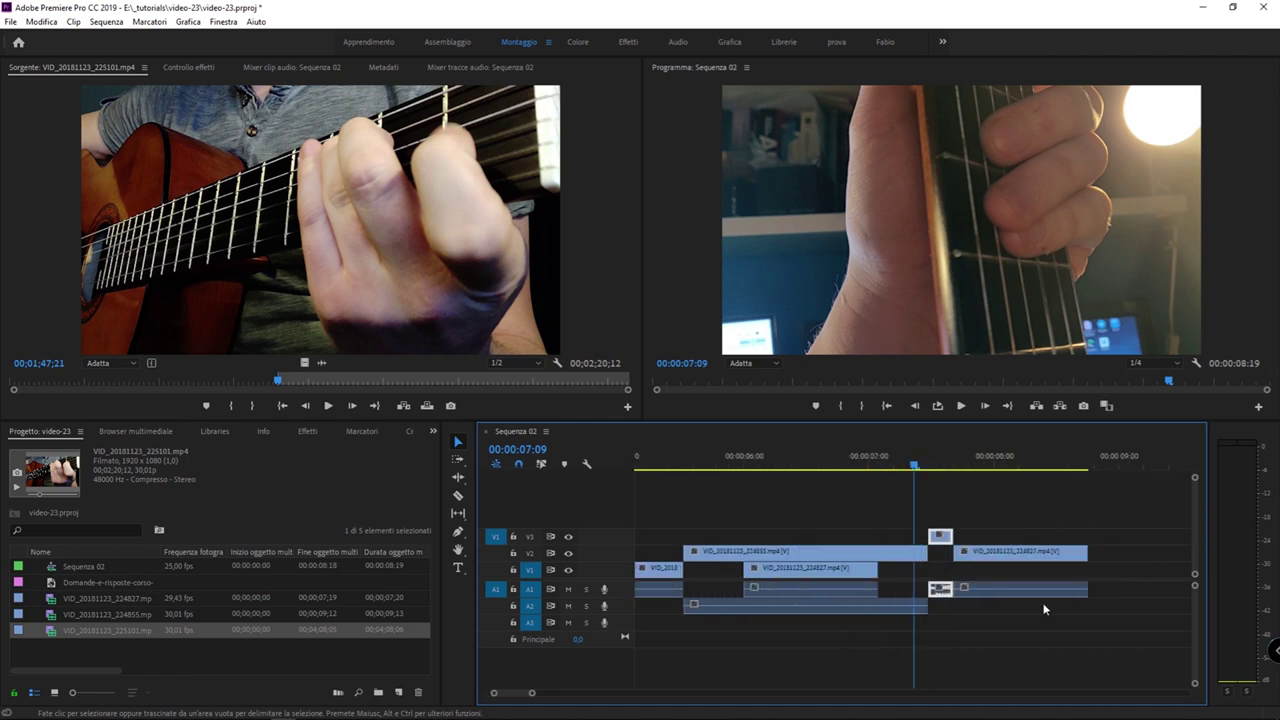
pyautogui.press('=')
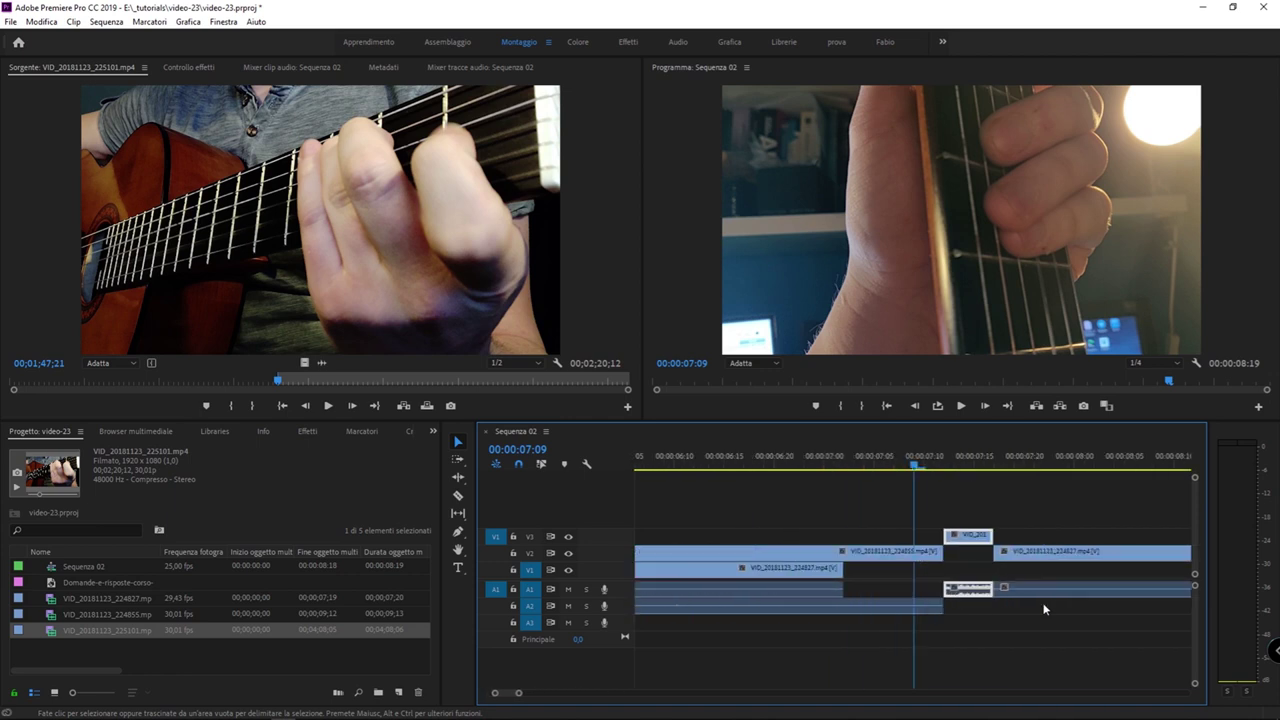
pyautogui.press('Delete')
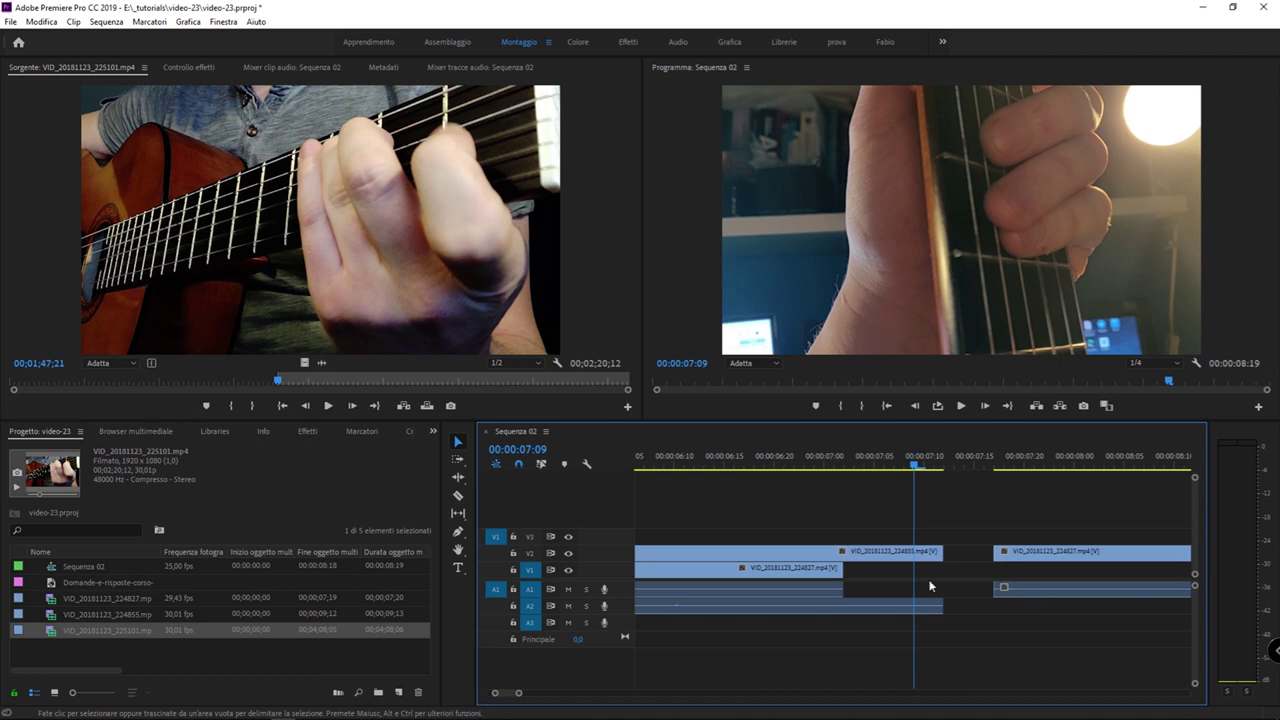
# - Mark the sequence In at 00:00:07:12 and Out at 00:00:07:16 in the gap
pyautogui.moveTo(929, 466); pyautogui.dragTo(948, 468)
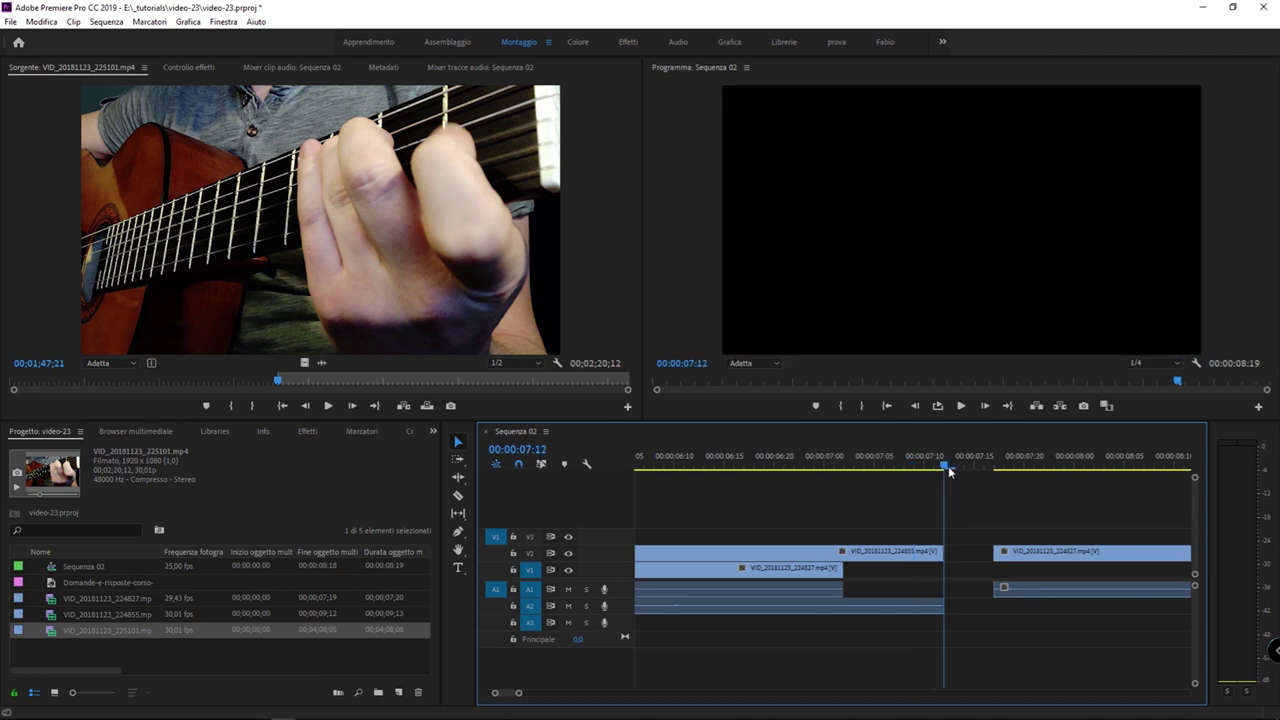
pyautogui.press('i')
pyautogui.moveTo(948, 466); pyautogui.dragTo(990, 465)
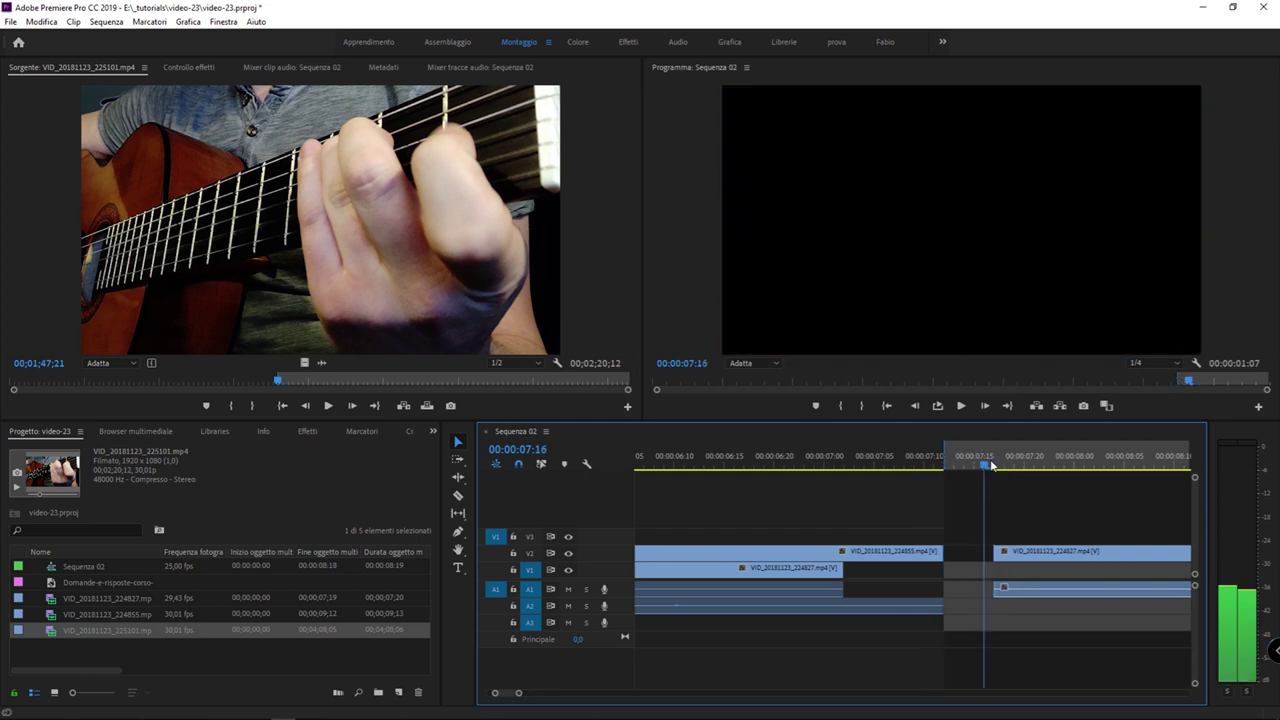
pyautogui.press('o')
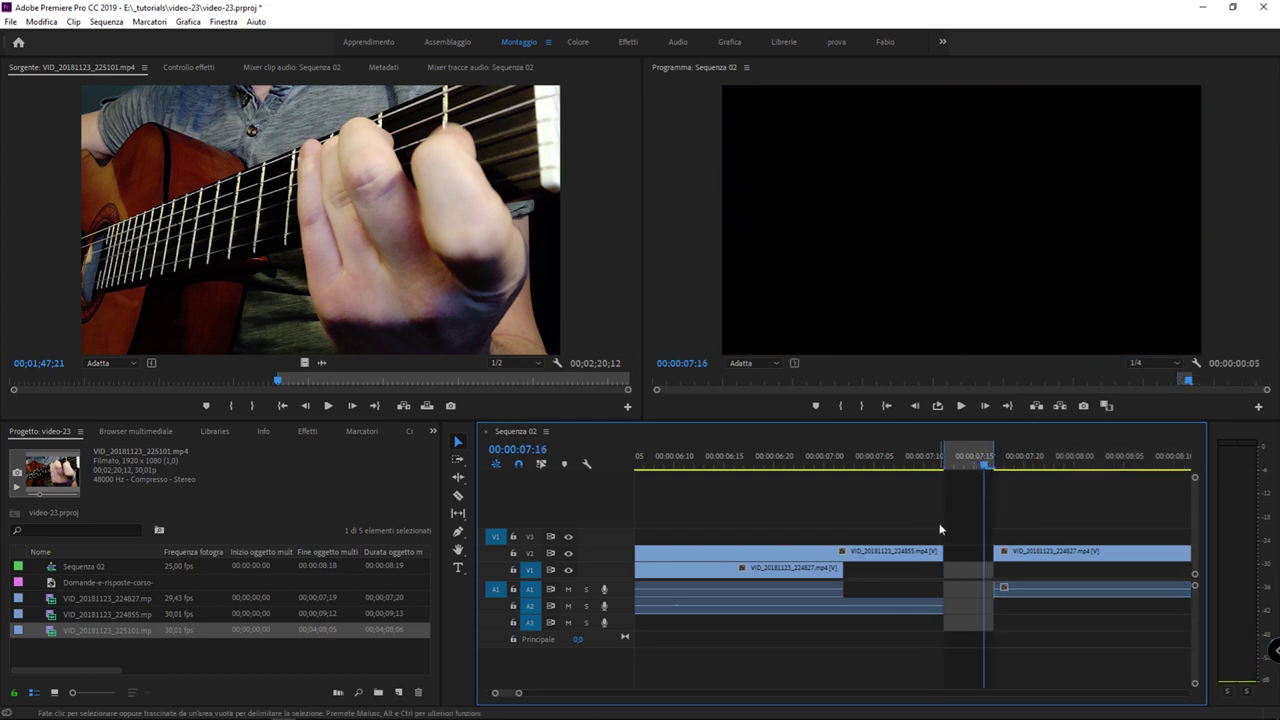
# - Set the guitar source clip's Out point at 00;03;06;12, then cue it back to 00;02;05;12
pyautogui.click(414, 272)
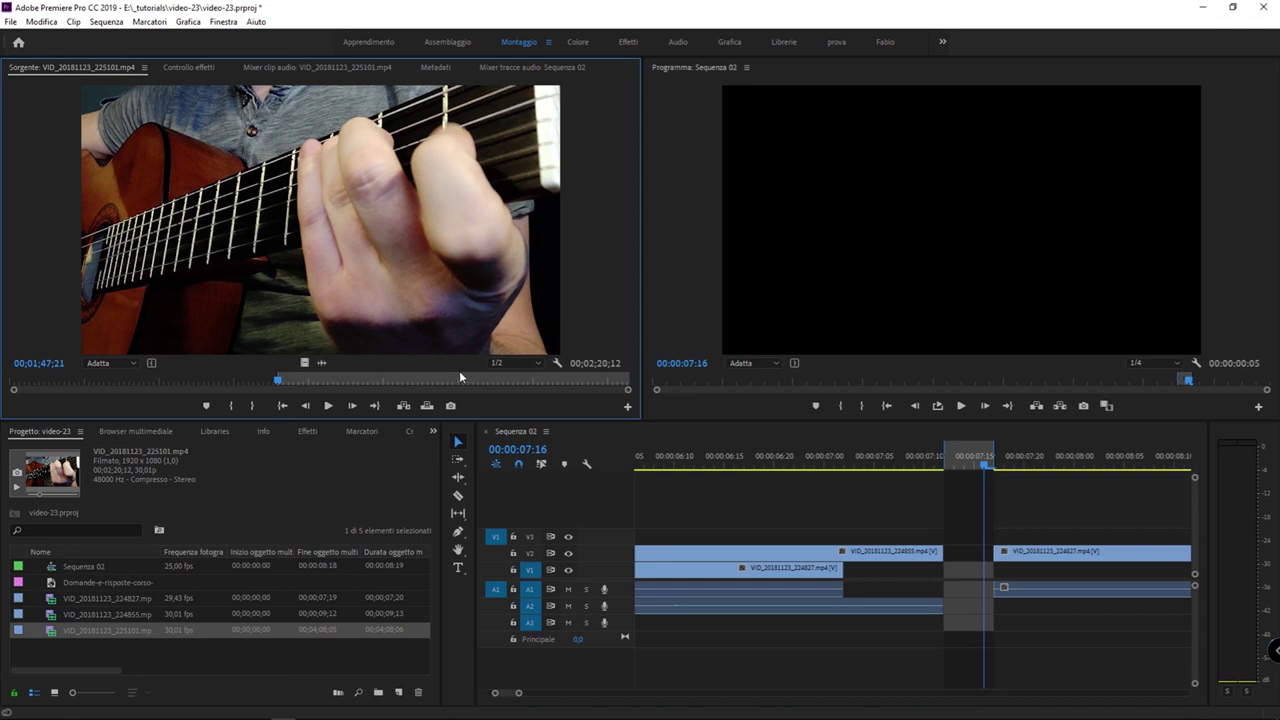
pyautogui.moveTo(466, 381); pyautogui.dragTo(475, 382)
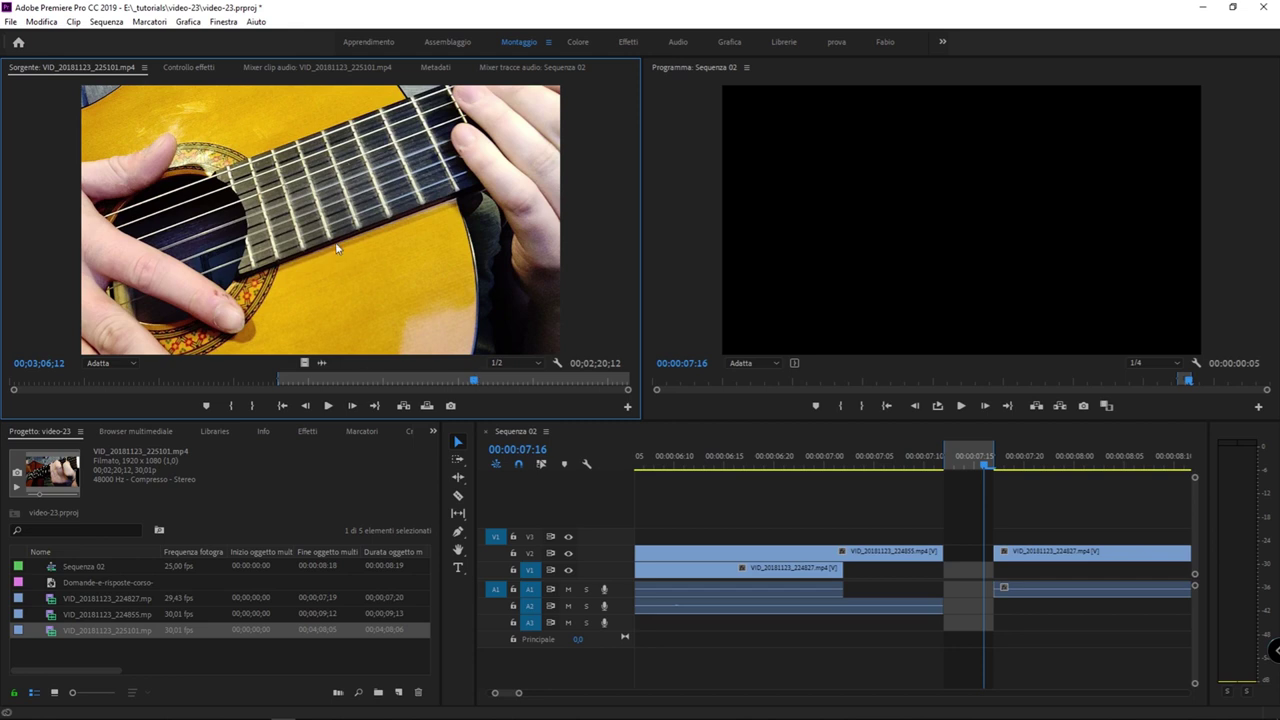
pyautogui.press('o')
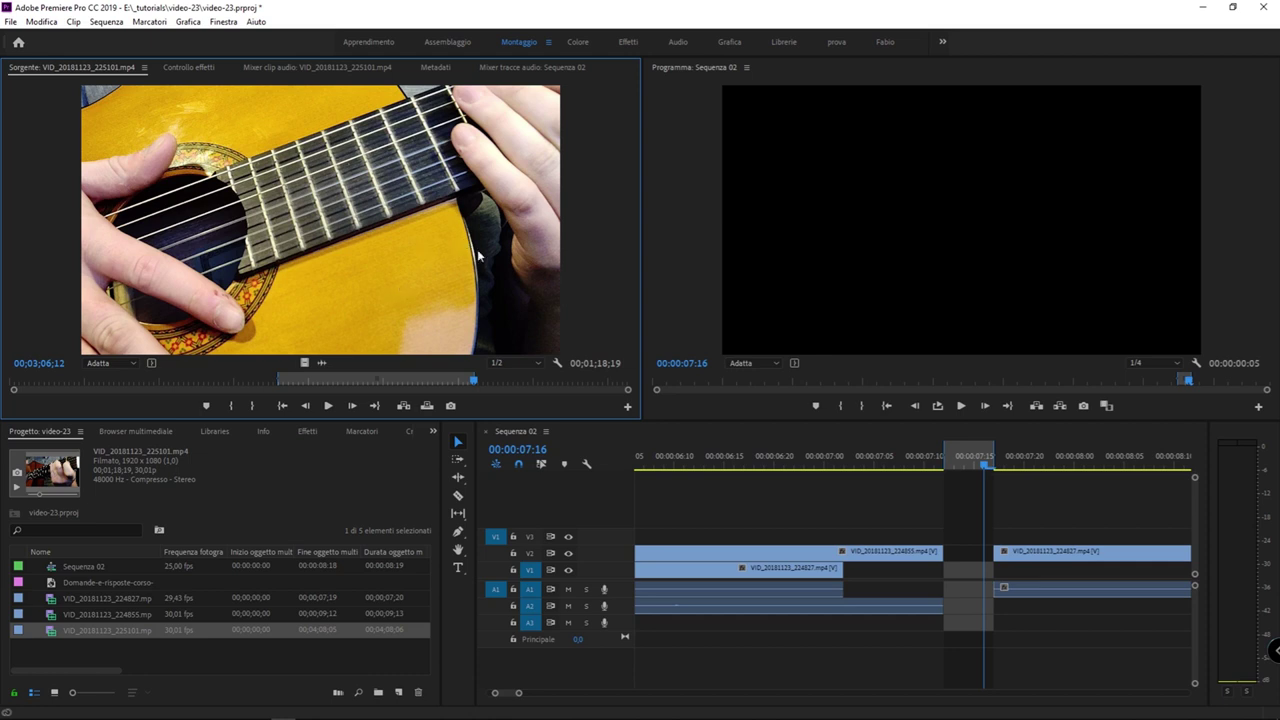
pyautogui.click(954, 461)
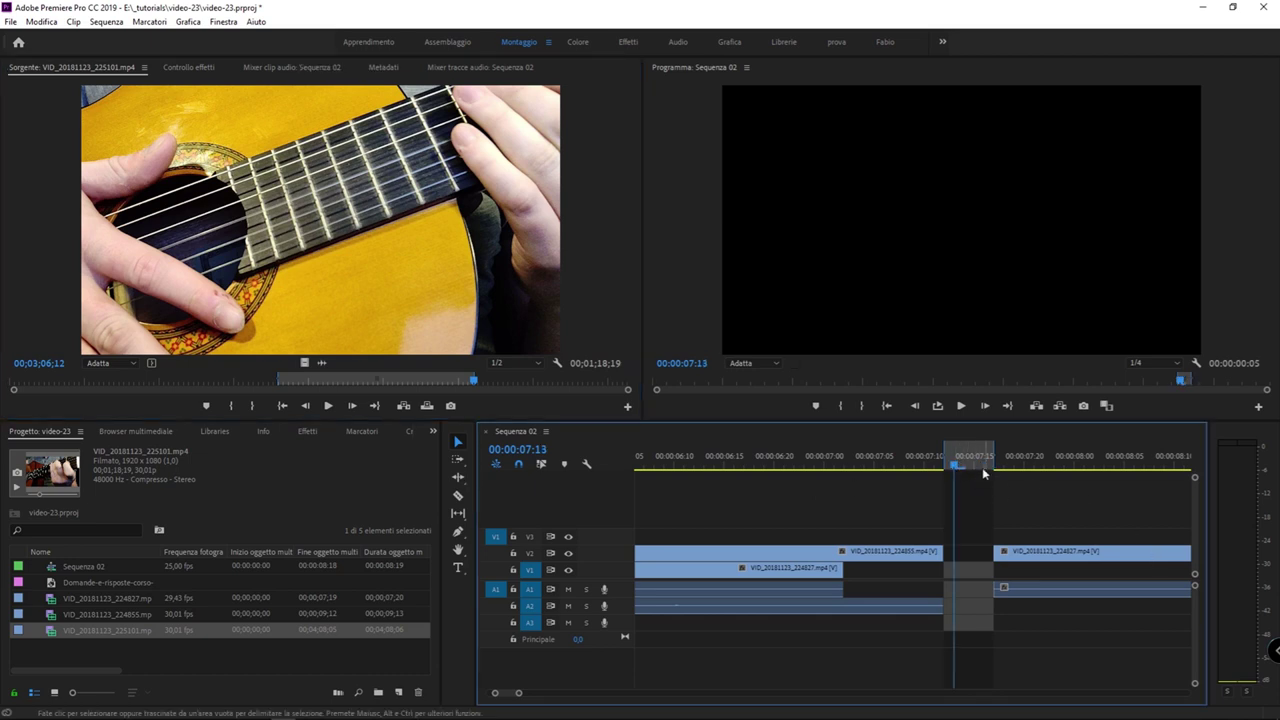
pyautogui.click(321, 380)
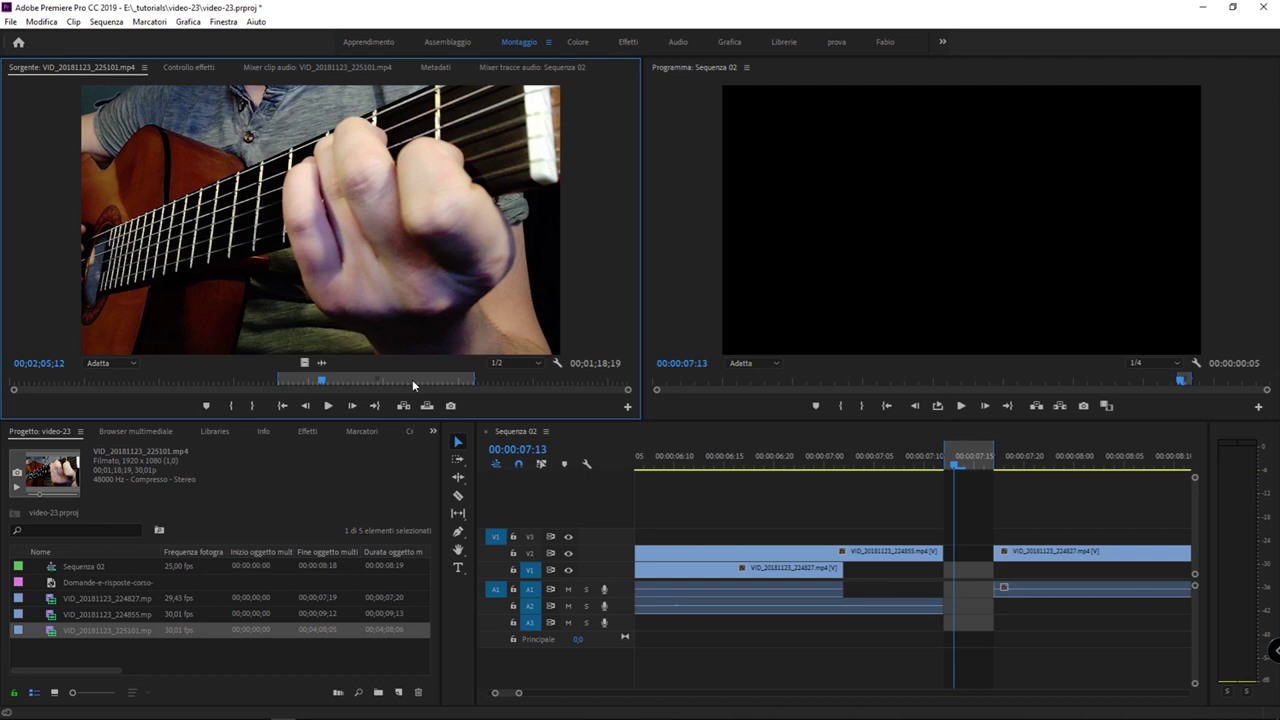
# - Overwrite the guitar clip into the marked gap, fitting it by changing clip speed
pyautogui.press('.')
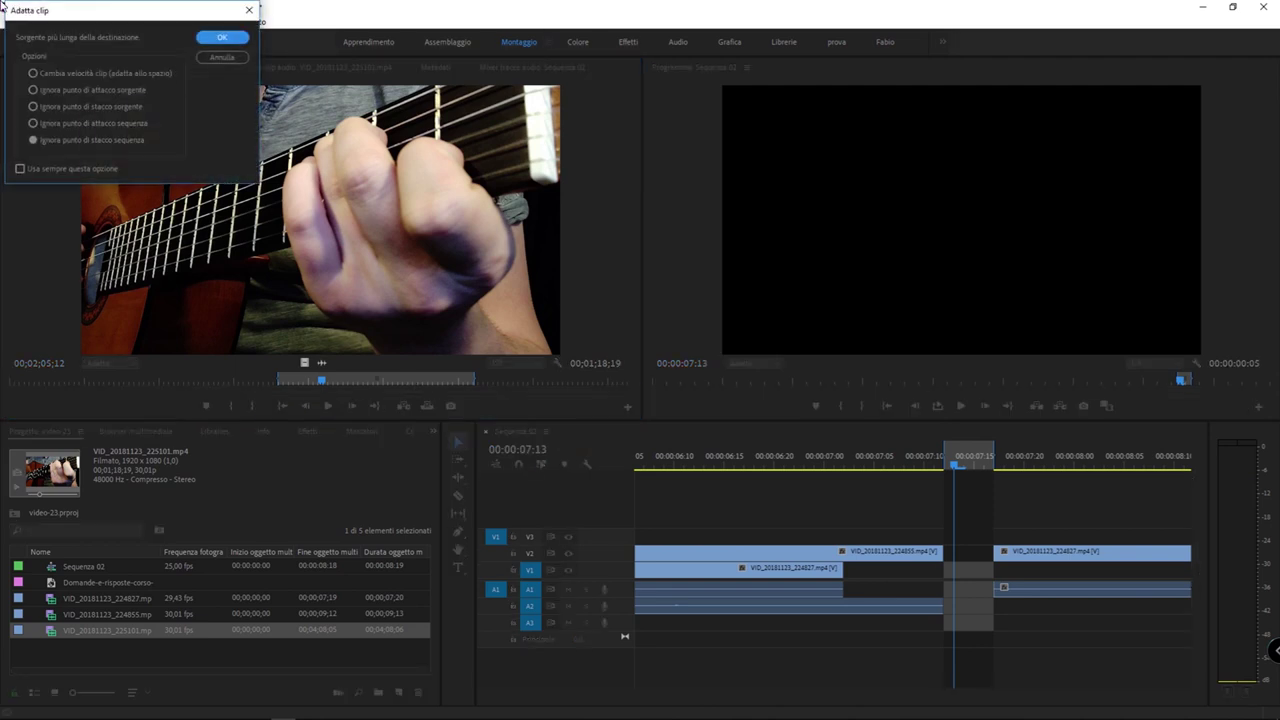
pyautogui.moveTo(128, 20); pyautogui.dragTo(873, 158)
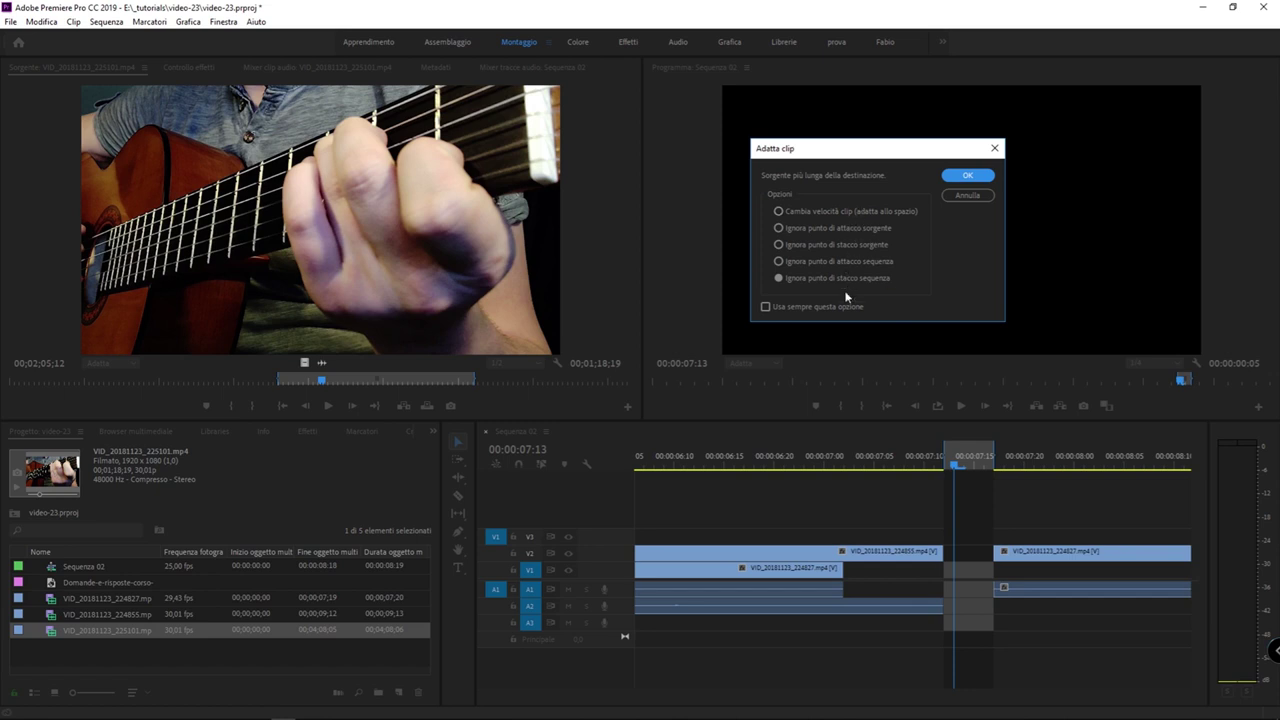
pyautogui.click(813, 211)
pyautogui.click(968, 176)
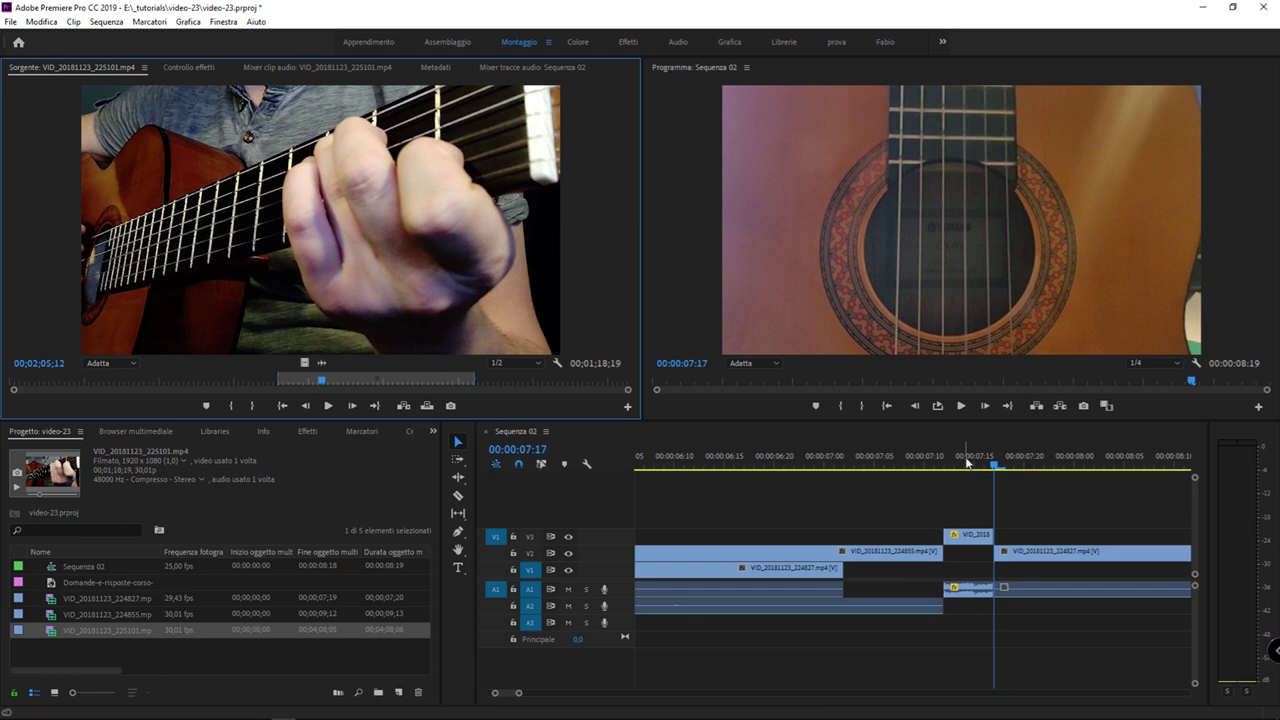
# - Scrub the gap from 00:00:07:07 to 00:00:07:14, then overwrite the source into it again
pyautogui.click(887, 461)
pyautogui.moveTo(887, 461); pyautogui.dragTo(1023, 461)
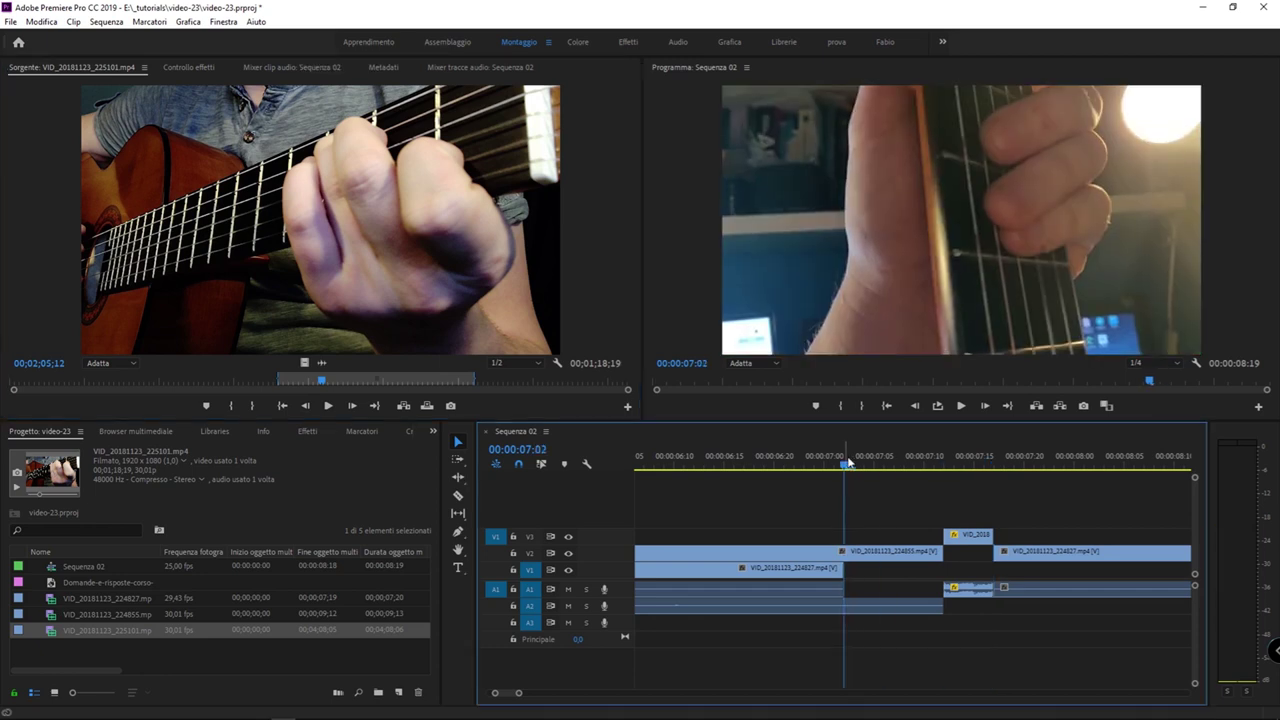
pyautogui.click(965, 460)
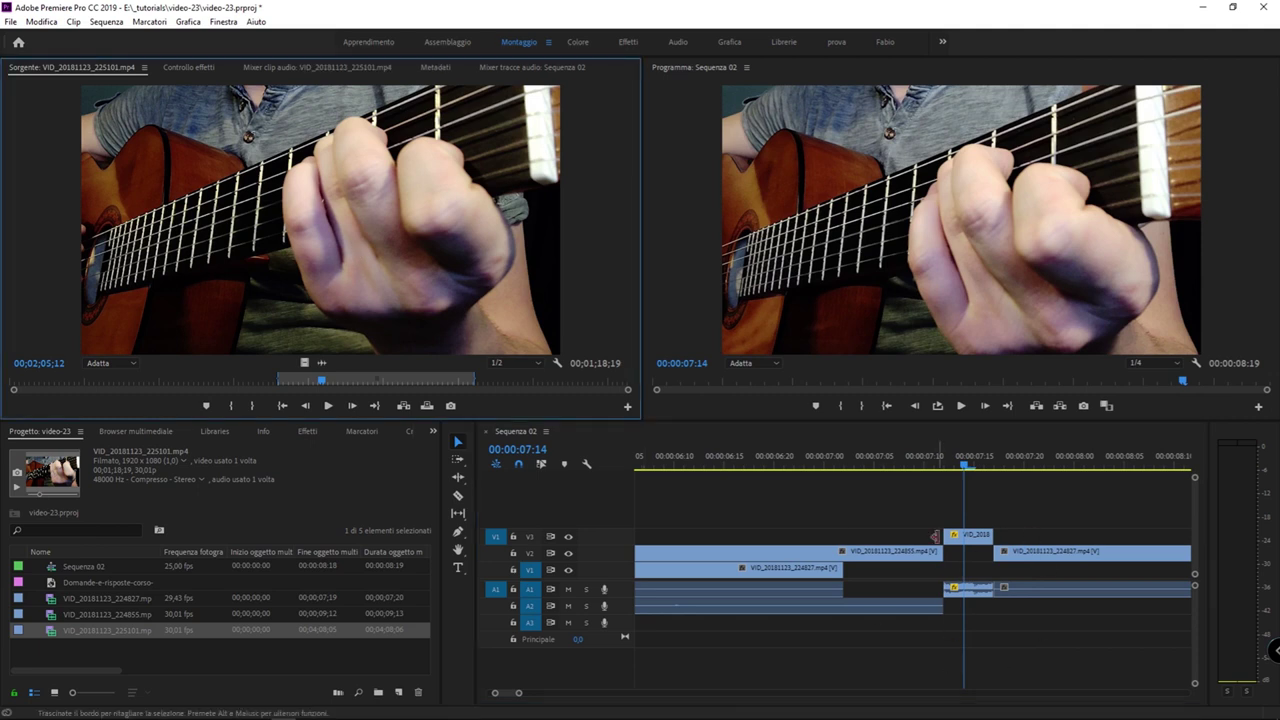
pyautogui.moveTo(980, 596); pyautogui.dragTo(985, 589)
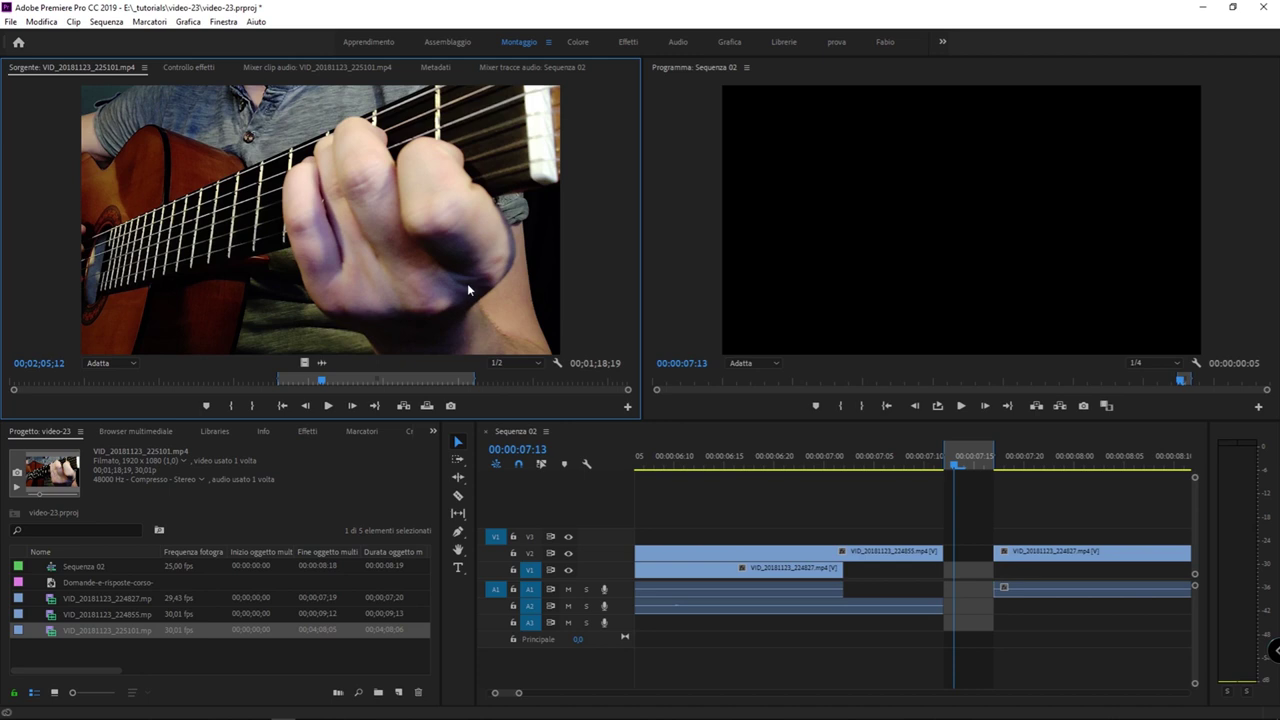
pyautogui.press('.')
# - Fit the guitar clip into the gap on V3, ignoring the source in point
pyautogui.moveTo(137, 14)
pyautogui.mouseDown()
pyautogui.moveTo(271, 57)
pyautogui.moveTo(885, 127)
pyautogui.mouseUp()
pyautogui.click(876, 184)
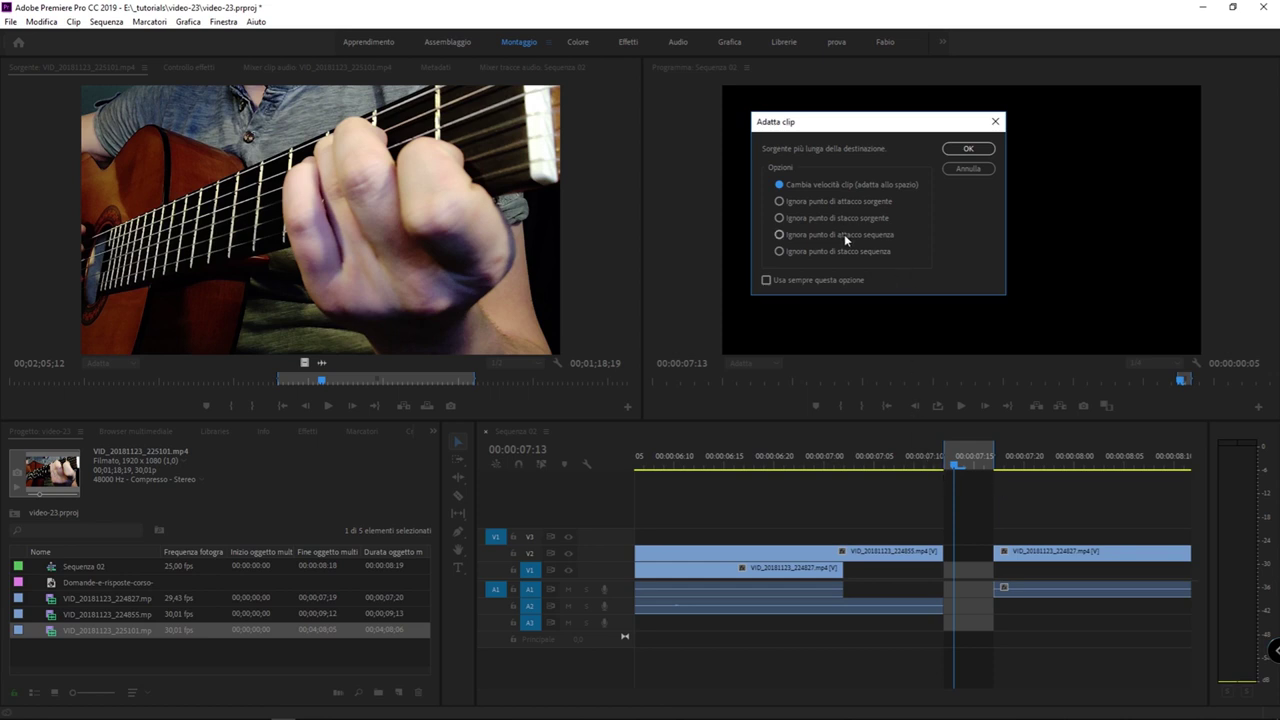
pyautogui.click(818, 202)
pyautogui.click(984, 150)
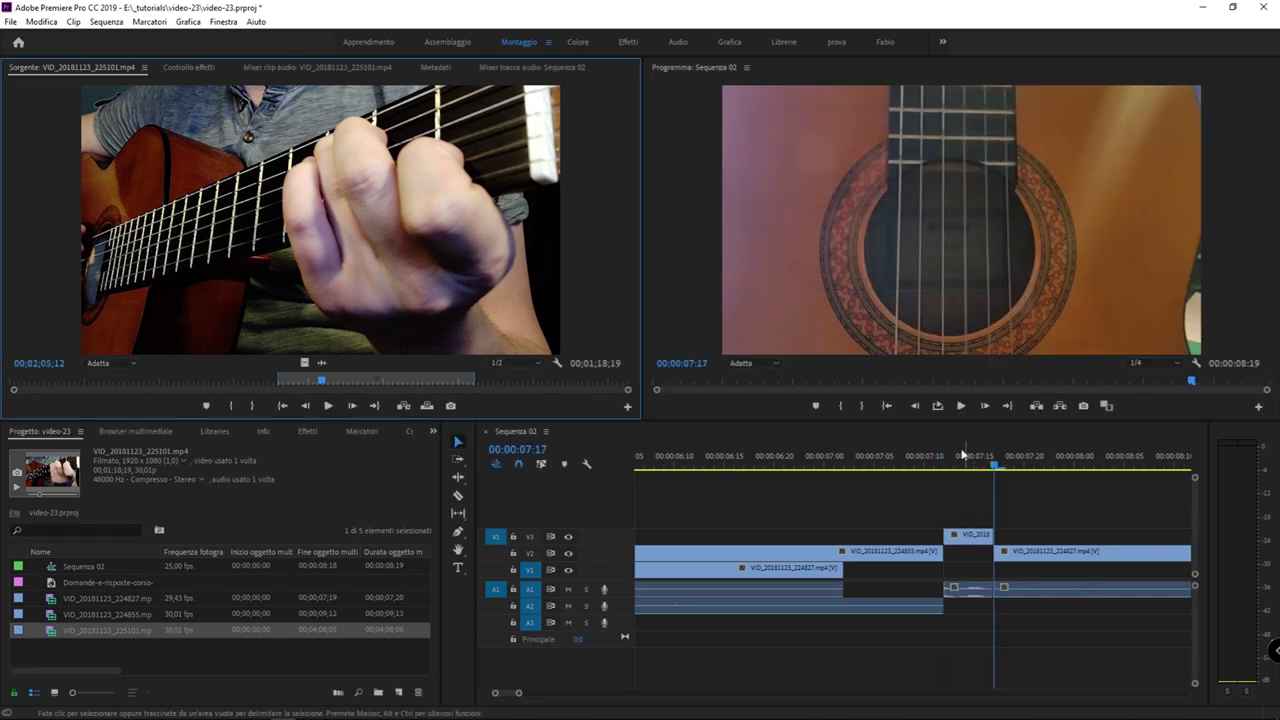
# - Review the placed clip from 00:00:07:10 and cue the Source monitor at 03;06;04
pyautogui.click(920, 447)
pyautogui.moveTo(920, 447); pyautogui.dragTo(951, 446)
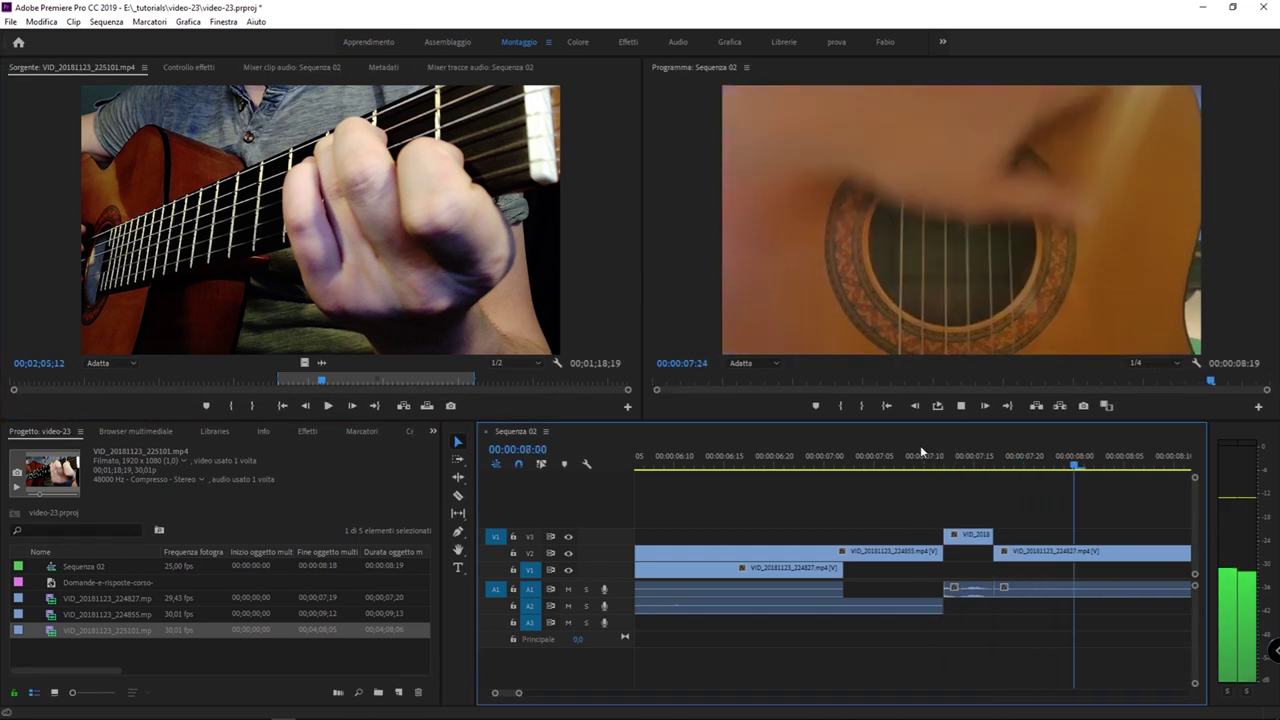
pyautogui.click(345, 268)
pyautogui.click(466, 380)
pyautogui.moveTo(468, 381); pyautogui.dragTo(474, 380)
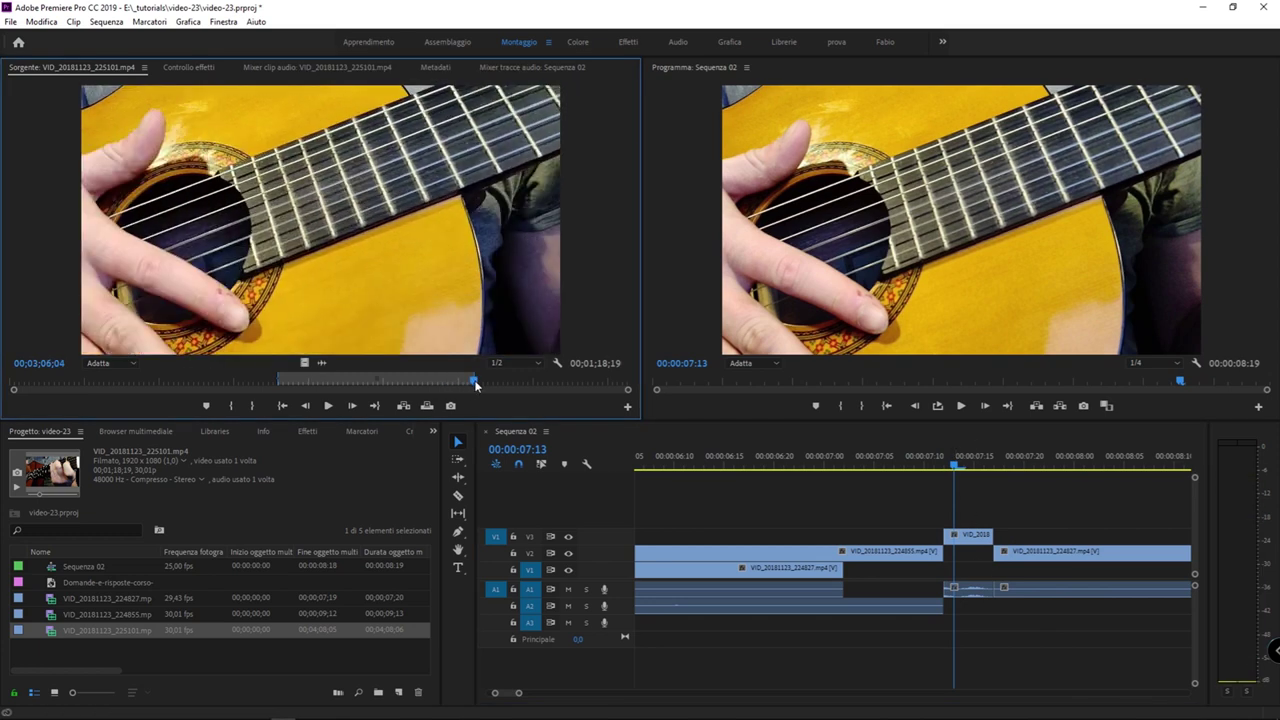
# - Mark the placed clip around 00:00:07:17 and lift it out, emptying the gap
pyautogui.click(996, 462)
pyautogui.moveTo(998, 462); pyautogui.dragTo(944, 462)
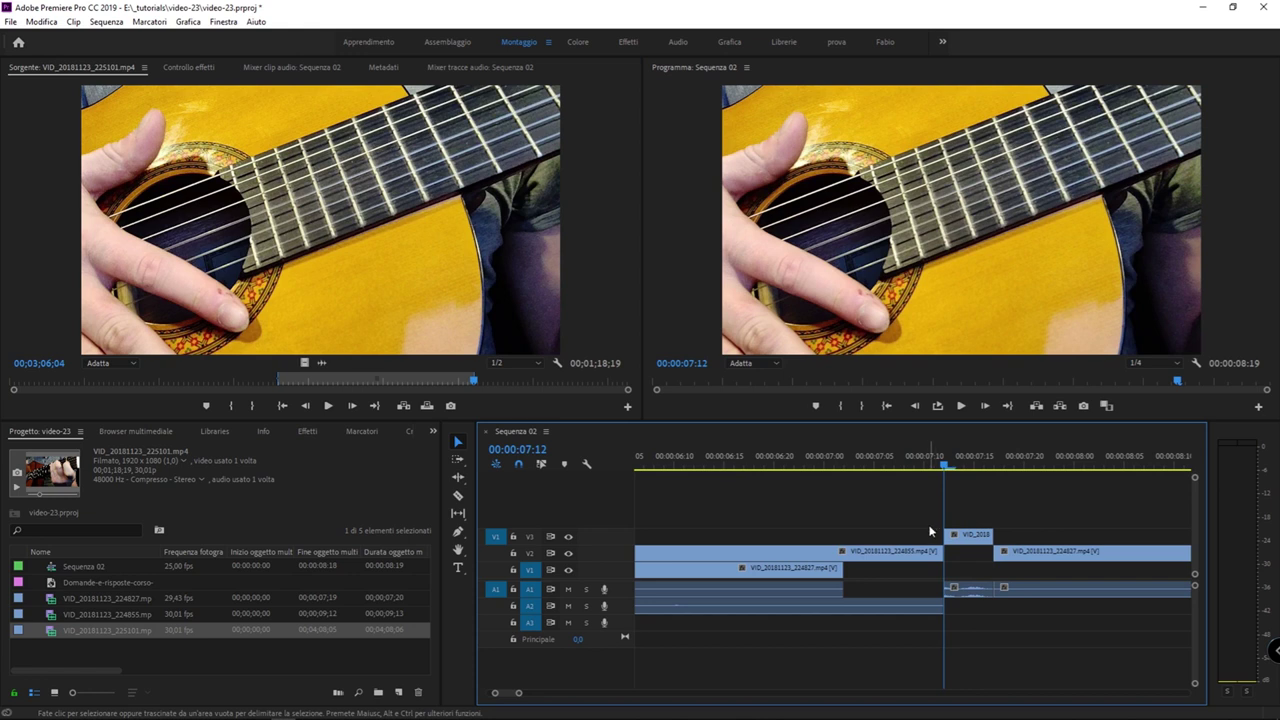
pyautogui.press('x')
pyautogui.press(';')
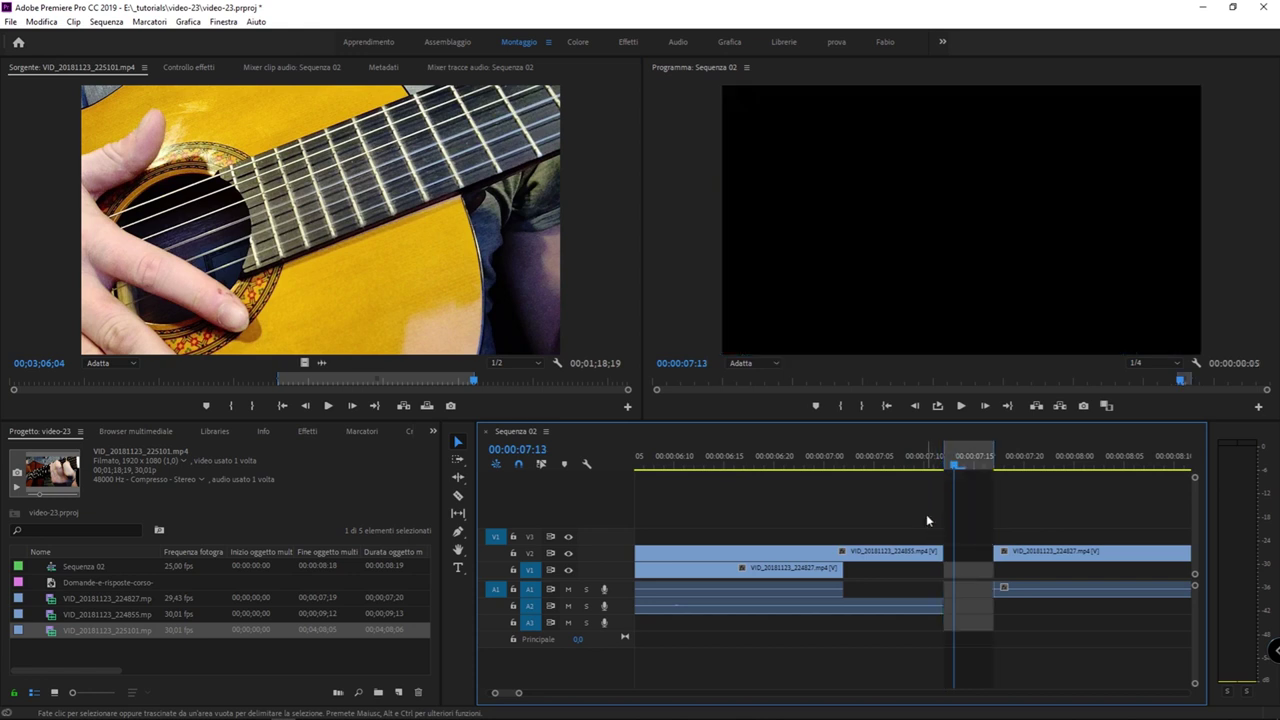
# - Overwrite the new shot into the gap on V3, ignoring the source out point
pyautogui.press('.')
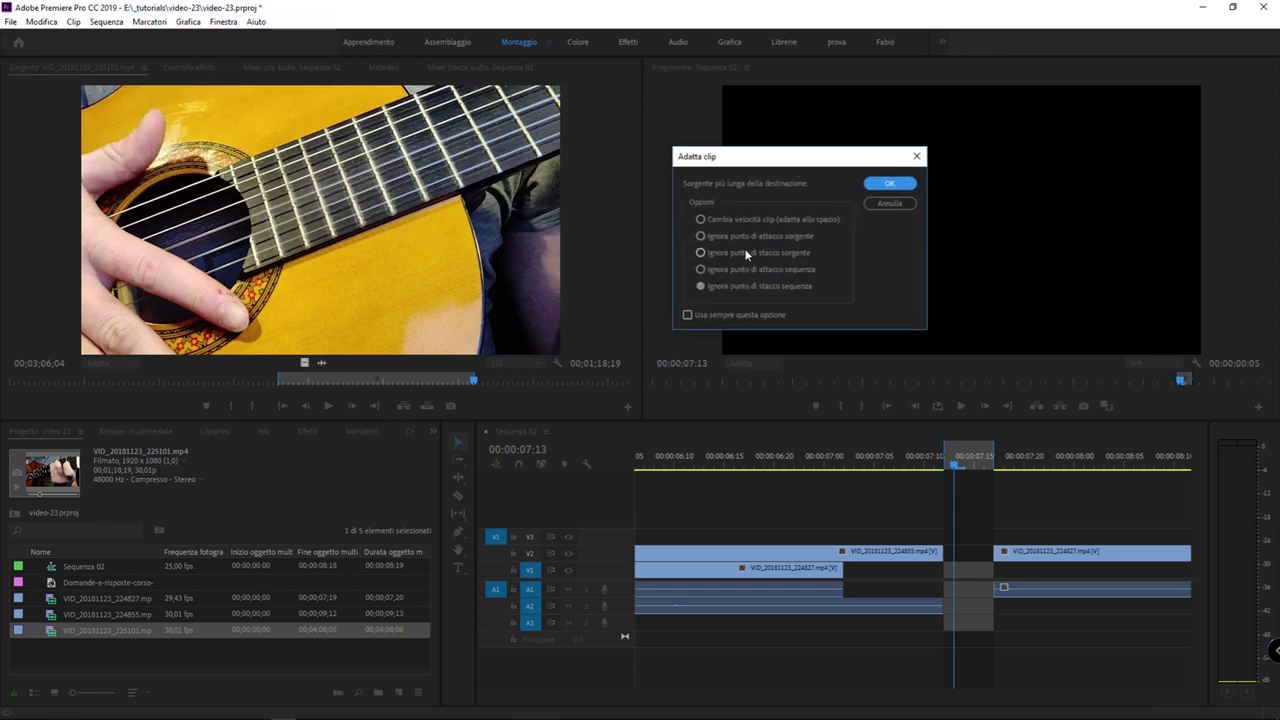
pyautogui.click(745, 254)
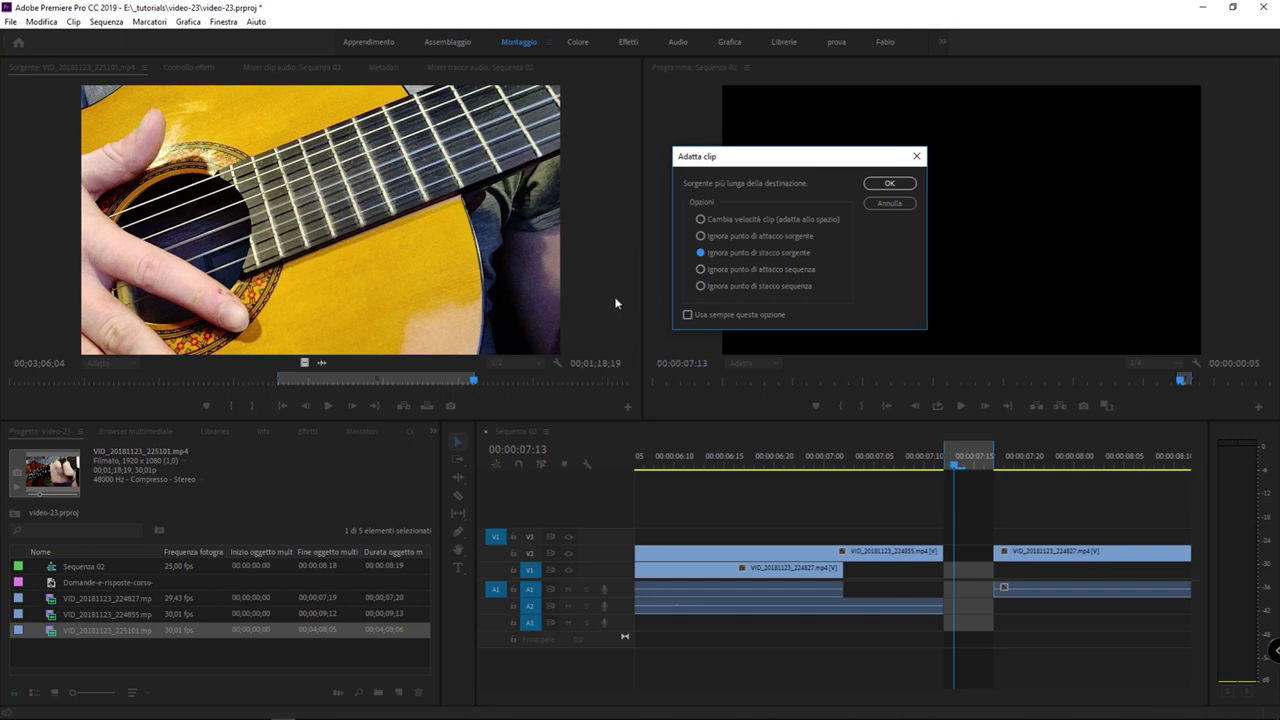
pyautogui.click(910, 183)
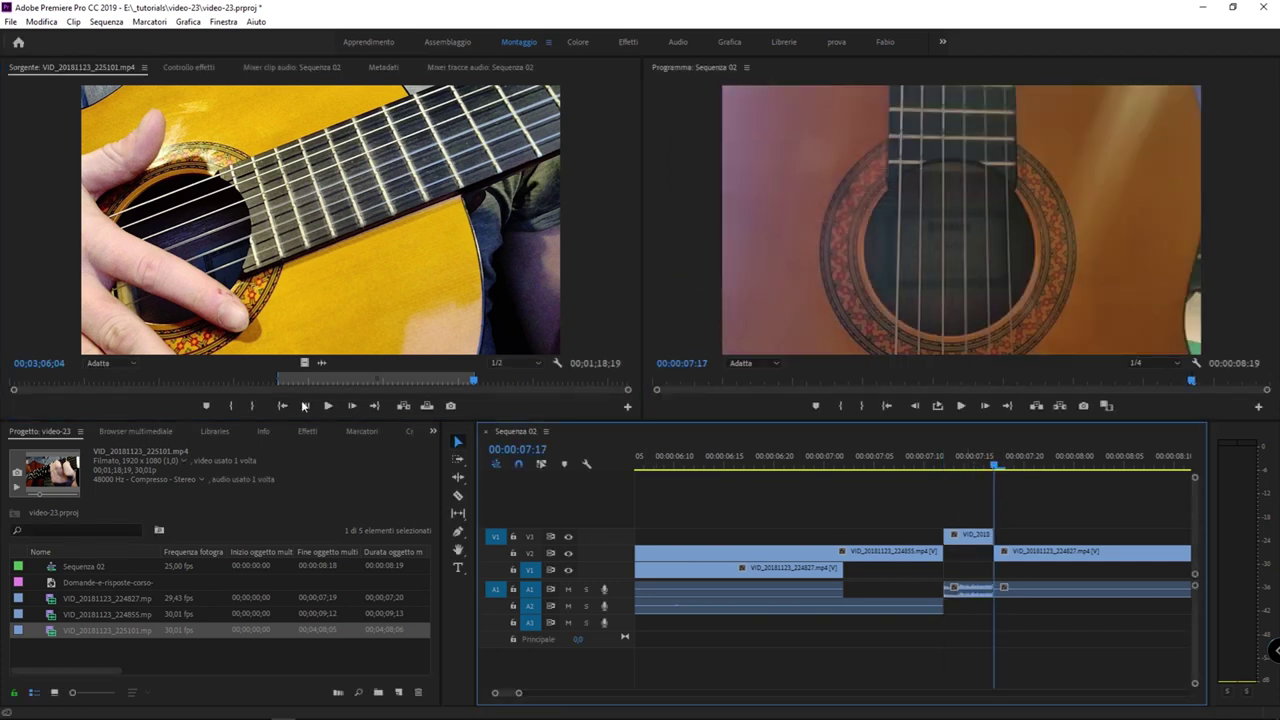
# - Cue the source at 01;47;05 and delete the placed V3 clip from the gap
pyautogui.click(278, 382)
pyautogui.moveTo(278, 388); pyautogui.dragTo(277, 388)
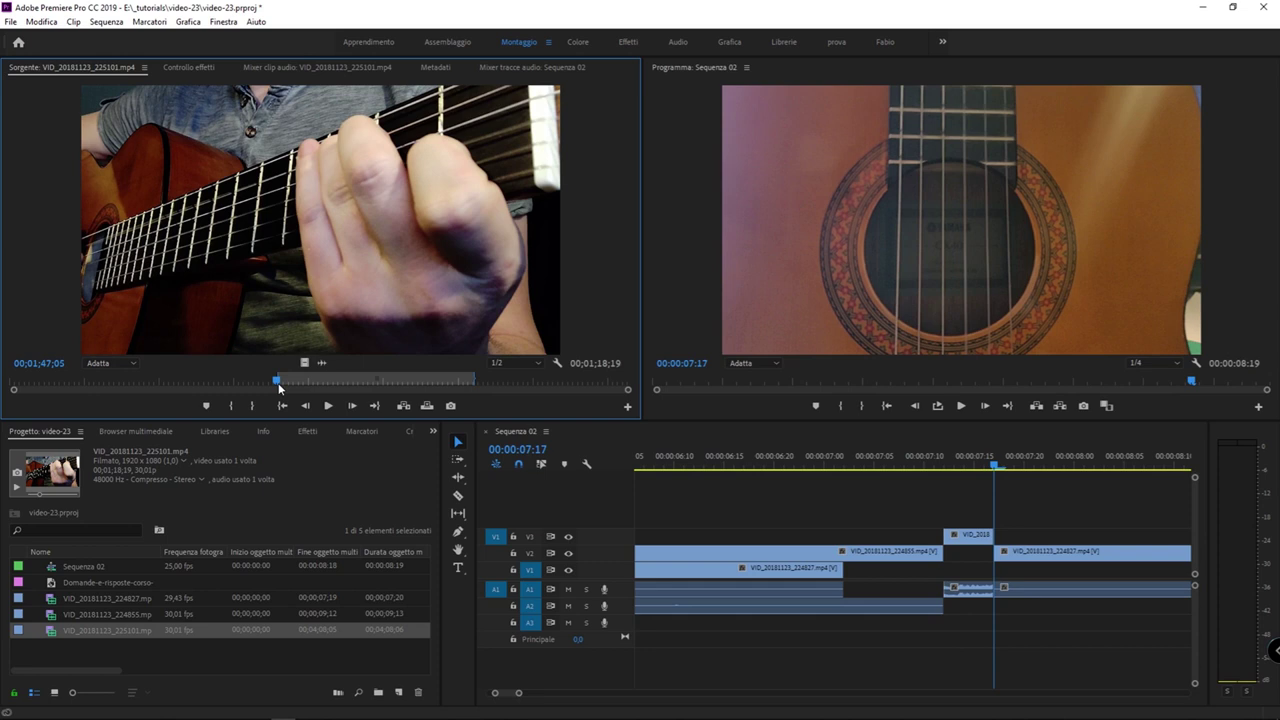
pyautogui.moveTo(993, 466); pyautogui.dragTo(940, 466)
pyautogui.click(975, 536)
pyautogui.press('Delete')
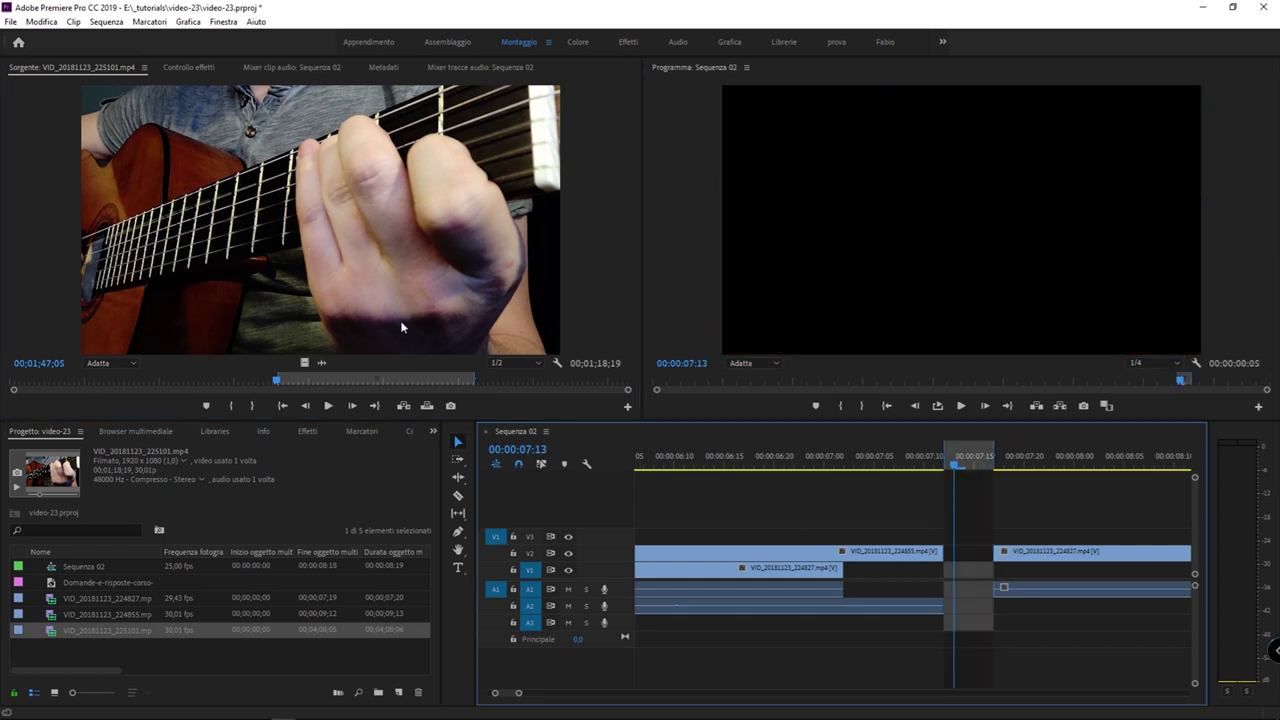
pyautogui.press('.')
pyautogui.moveTo(110, 18); pyautogui.dragTo(808, 108)
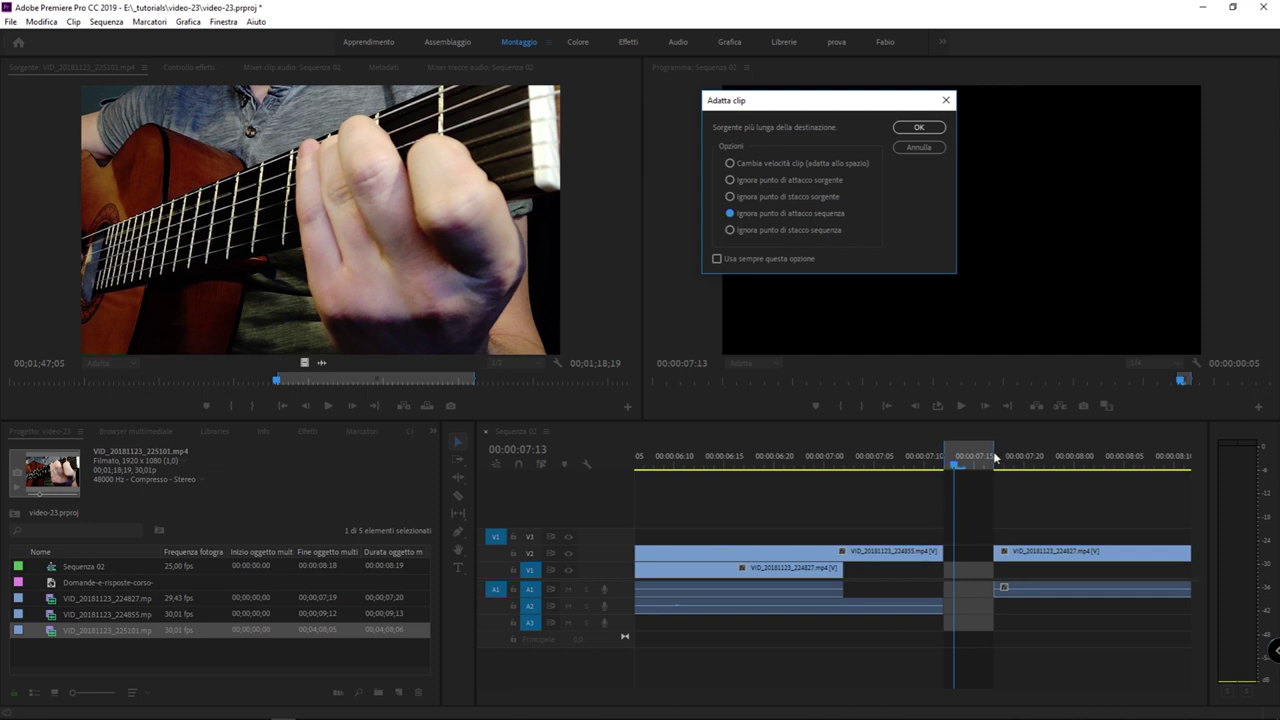
pyautogui.click(905, 128)
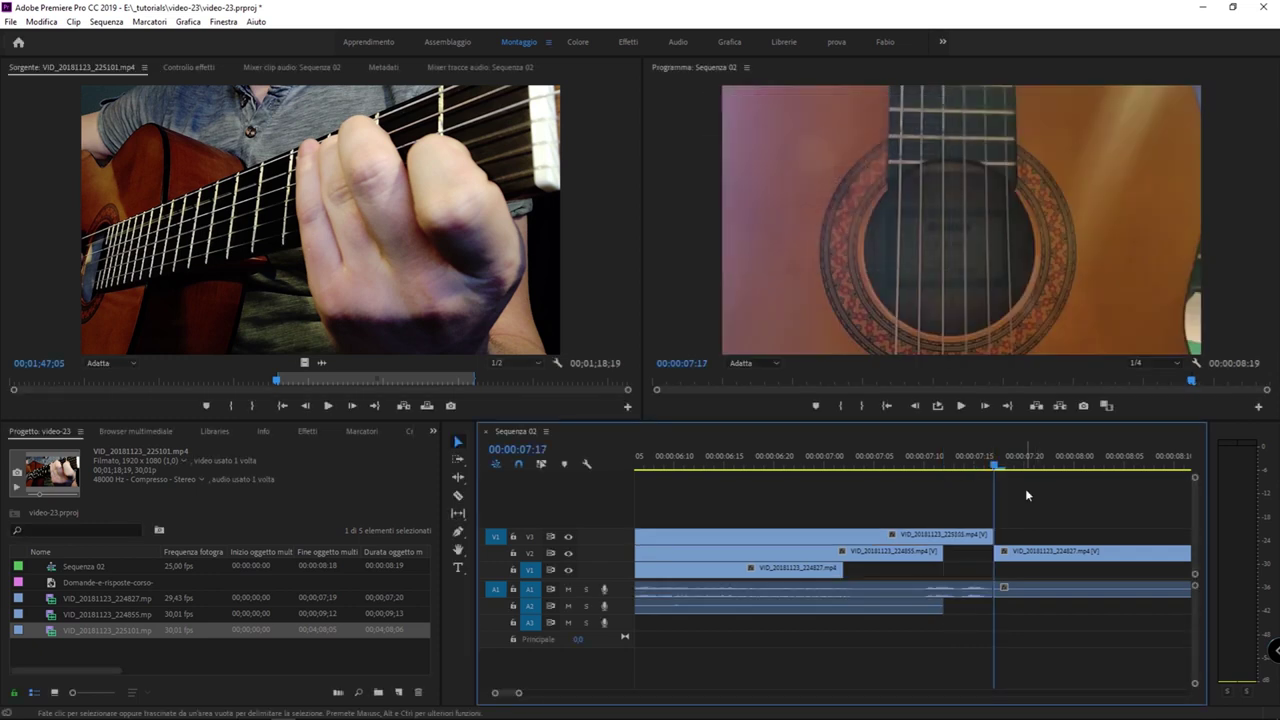
pyautogui.press('-')
pyautogui.press('-')
pyautogui.press('-')
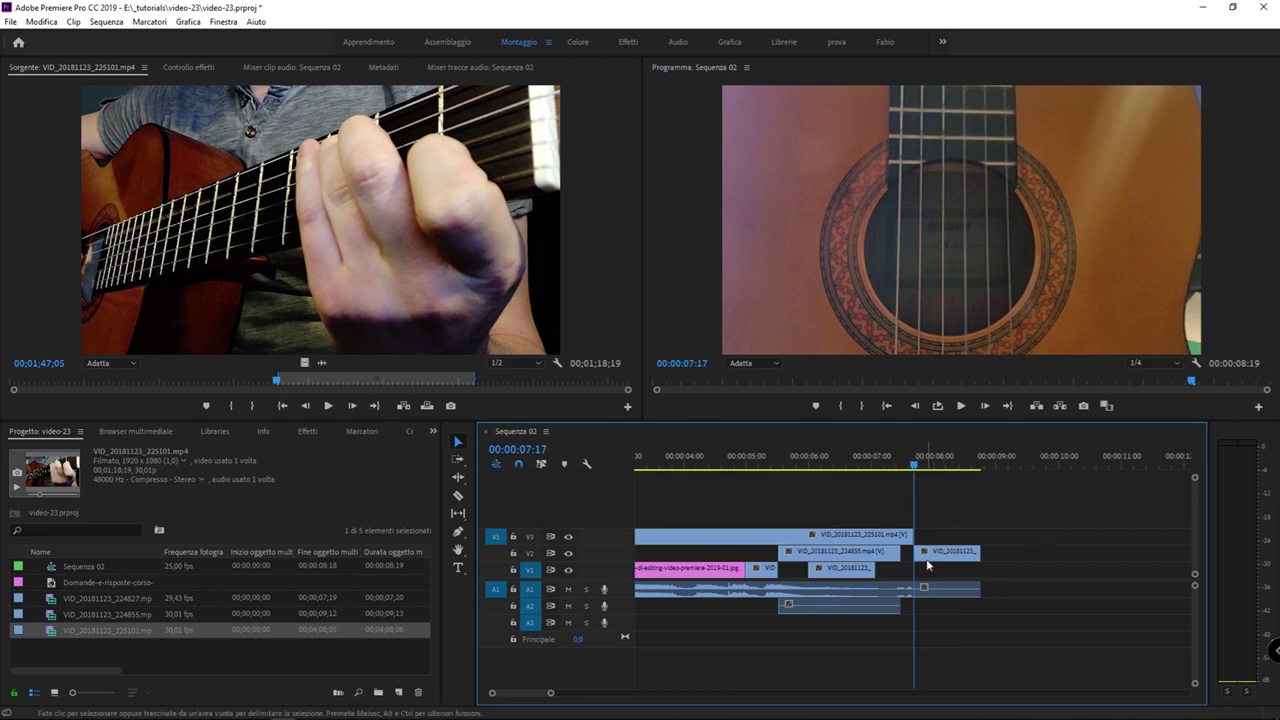
pyautogui.press('Delete')
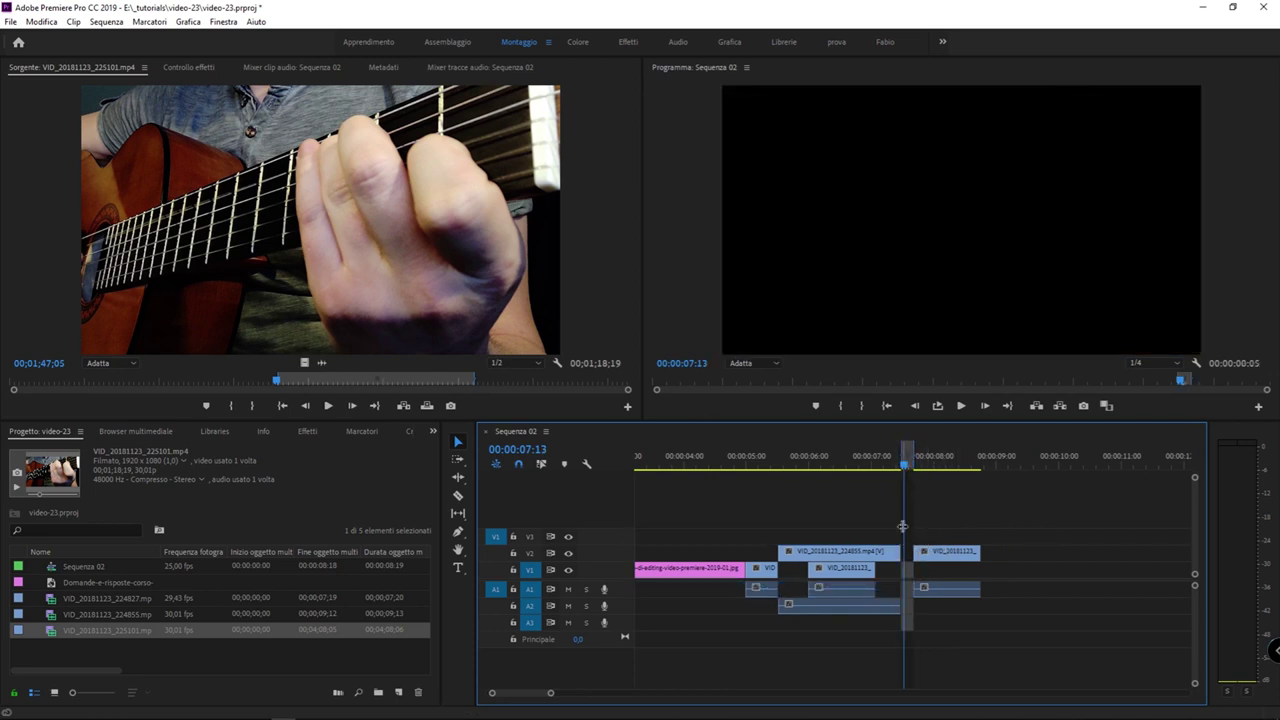
pyautogui.press('.')
pyautogui.moveTo(170, 16)
pyautogui.mouseDown()
pyautogui.moveTo(1037, 55)
pyautogui.moveTo(924, 80)
pyautogui.mouseUp()
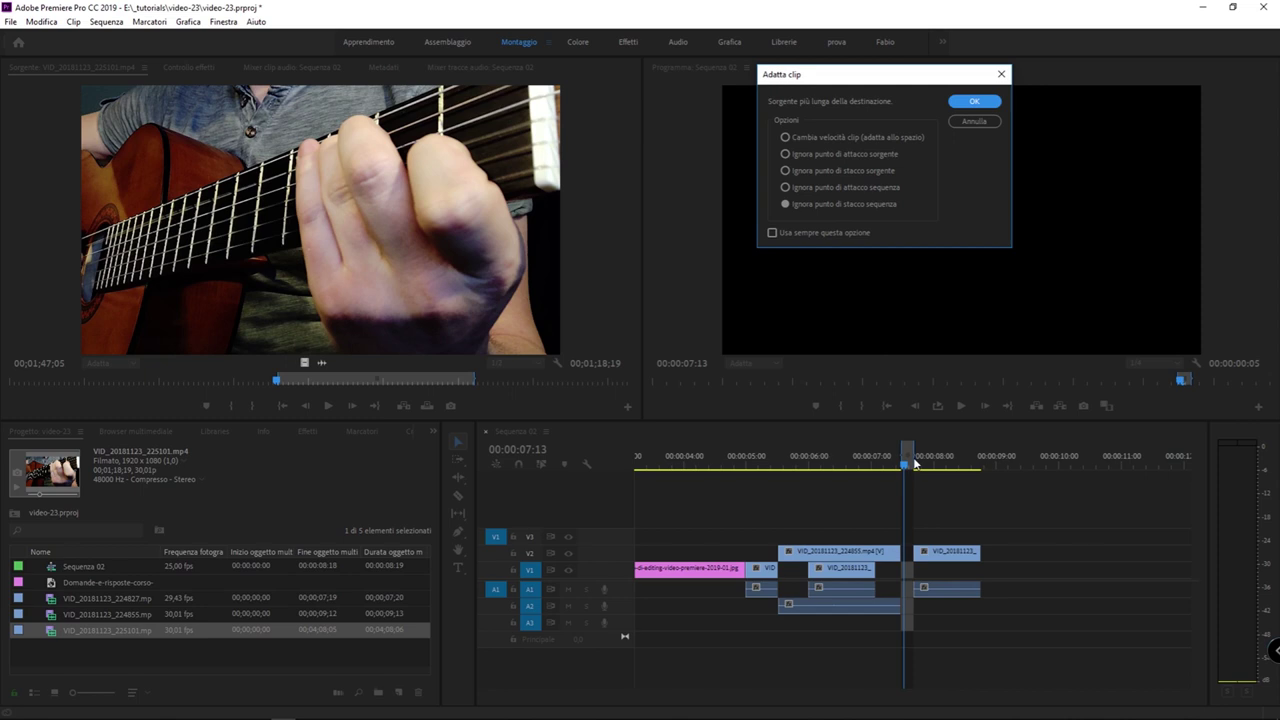
pyautogui.click(971, 101)
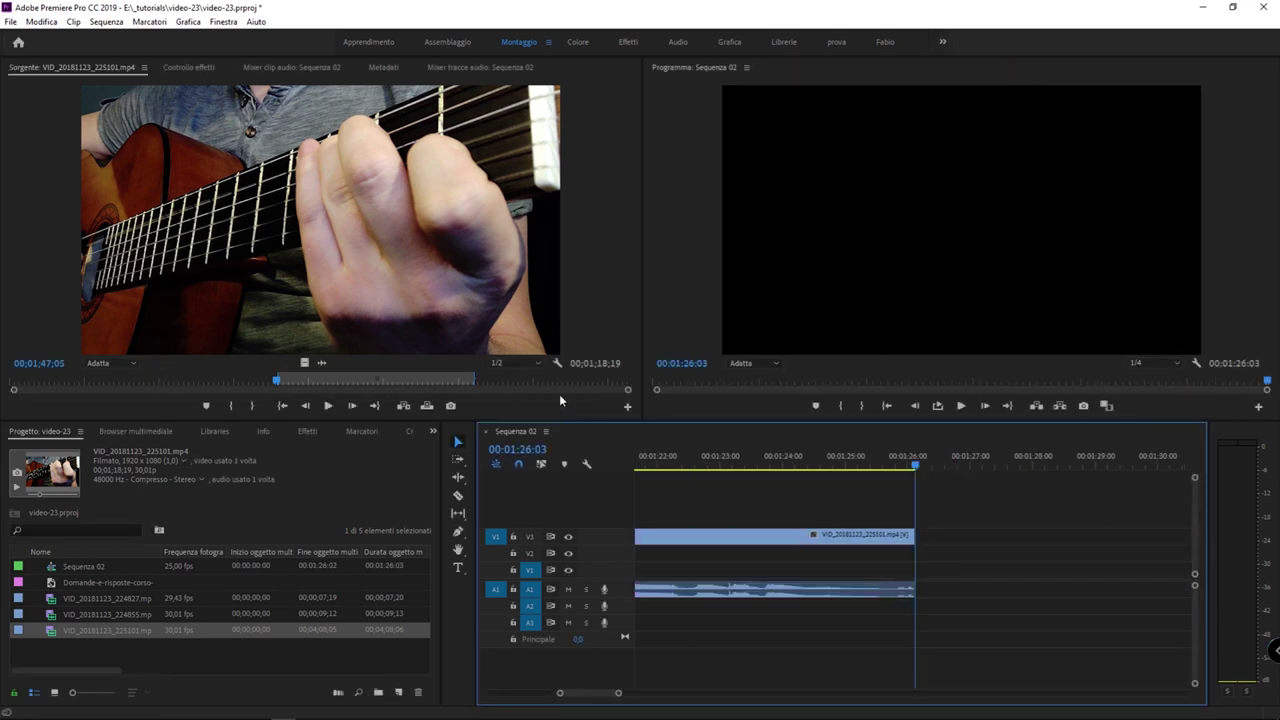
pyautogui.press('-')
pyautogui.press('-')
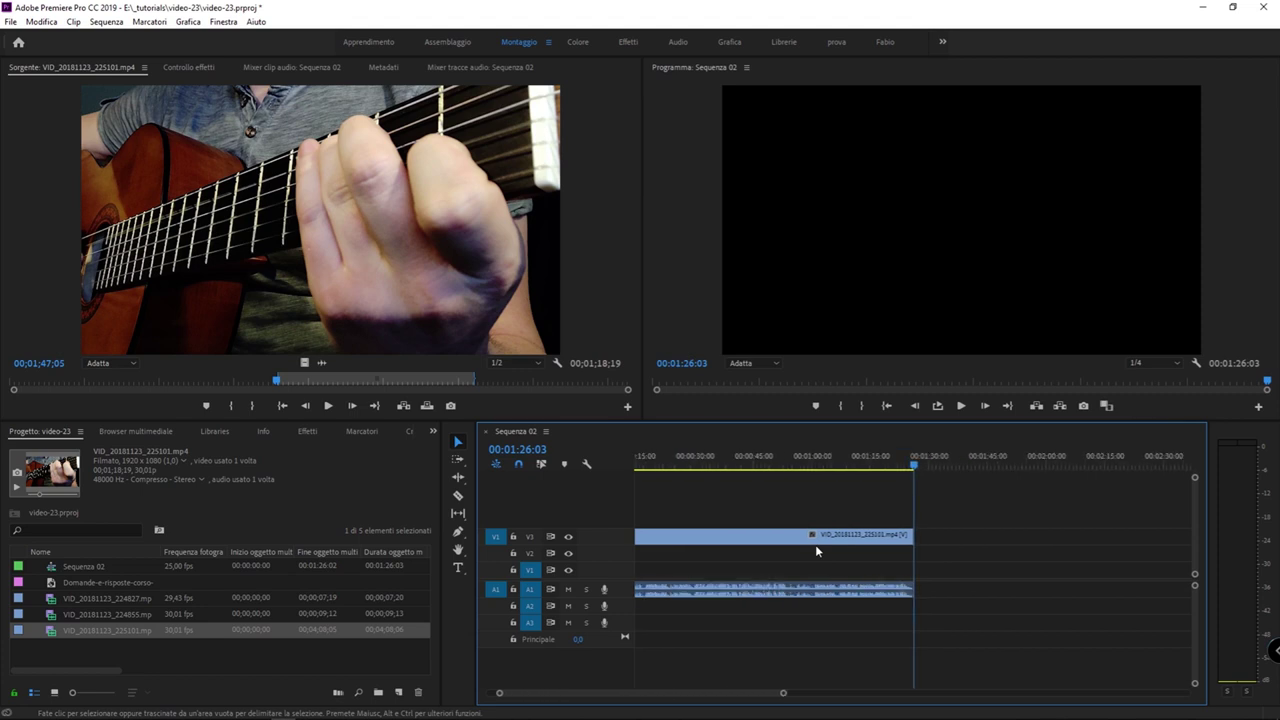
pyautogui.press('-')
pyautogui.hotkey('ctrl', 'z')
pyautogui.hotkey('ctrl', 'z')
pyautogui.click(645, 466)
pyautogui.moveTo(645, 466); pyautogui.dragTo(644, 473)
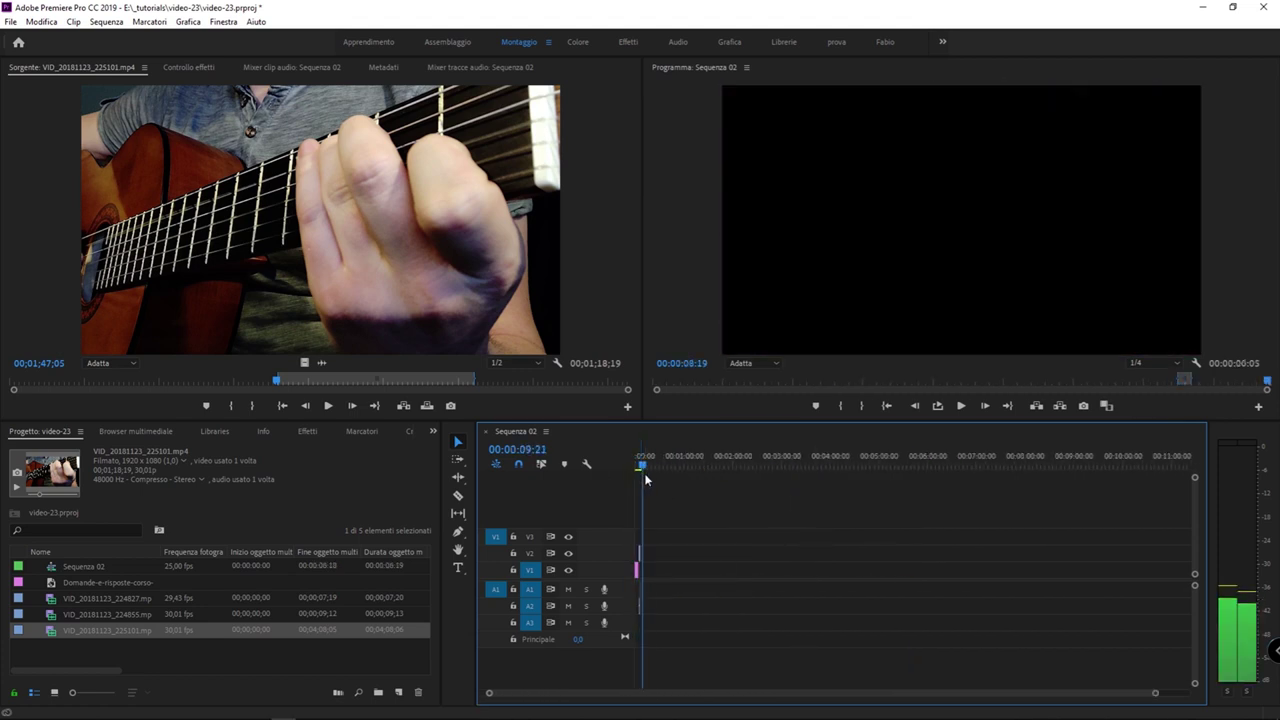
# - Drag the right edge of the V2 VID_20181123_224827 clip out to about 00:00:12:00
pyautogui.press('=')
pyautogui.press('=')
pyautogui.press('=')
pyautogui.press('=')
pyautogui.press('=')
pyautogui.press('=')
pyautogui.press('=')
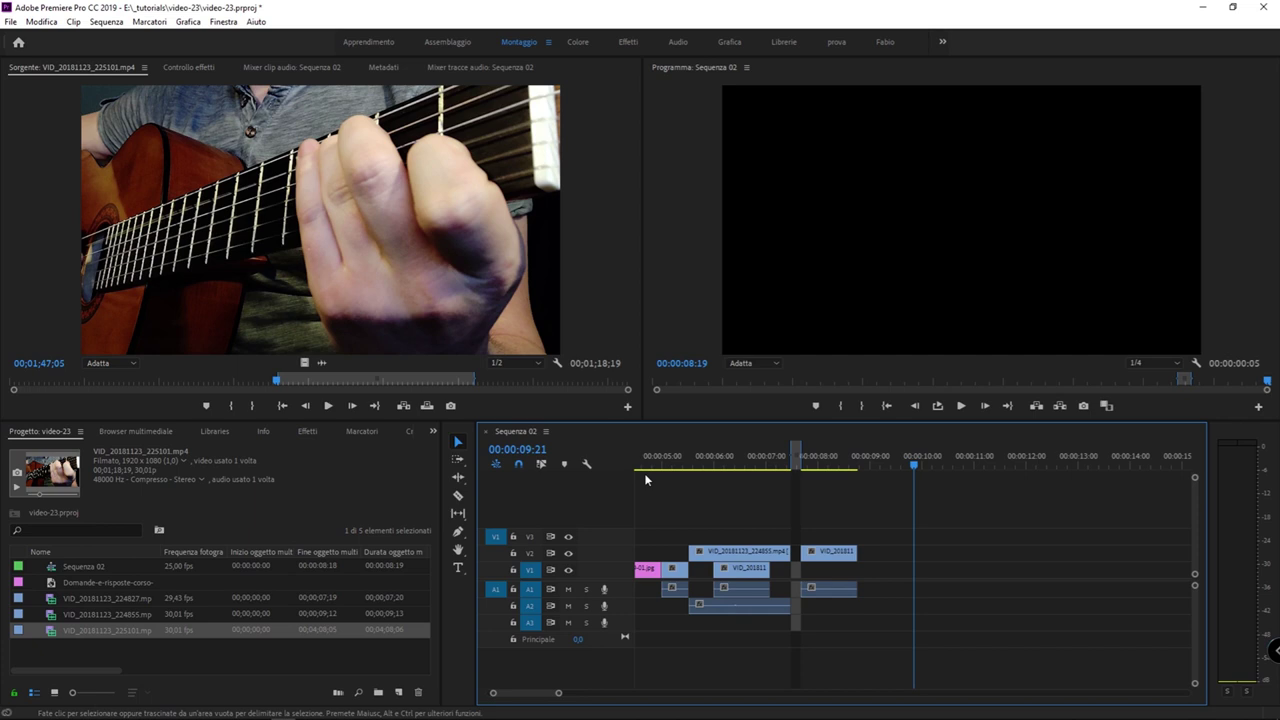
pyautogui.hotkey('ctrl', 'z')
pyautogui.hotkey('ctrl', 'z')
pyautogui.click(849, 554)
pyautogui.moveTo(851, 557); pyautogui.dragTo(808, 557)
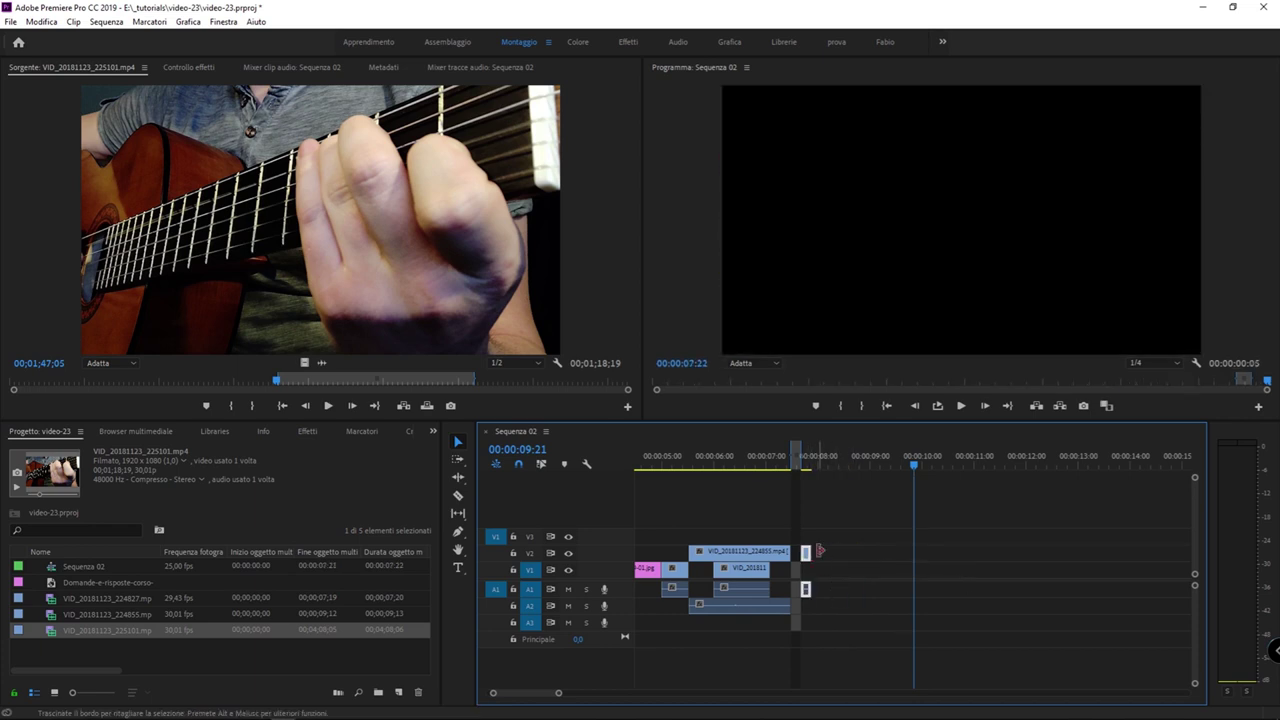
pyautogui.moveTo(819, 551); pyautogui.dragTo(1016, 551)
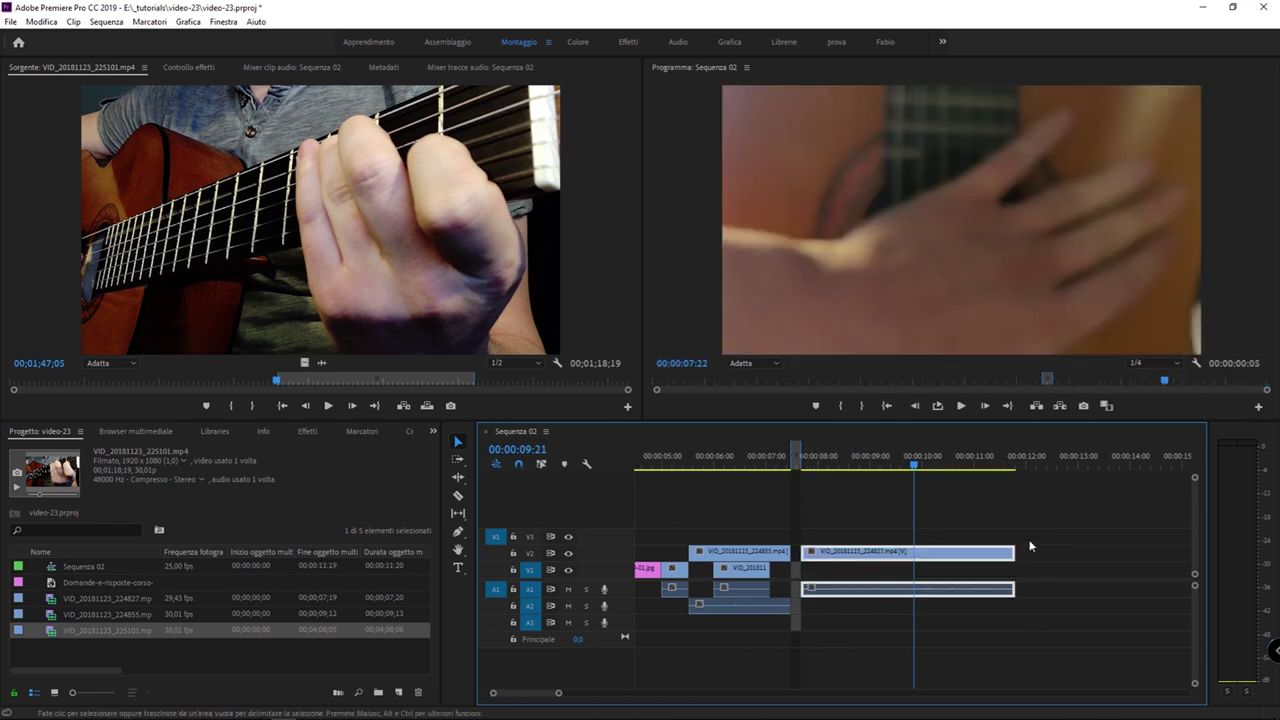